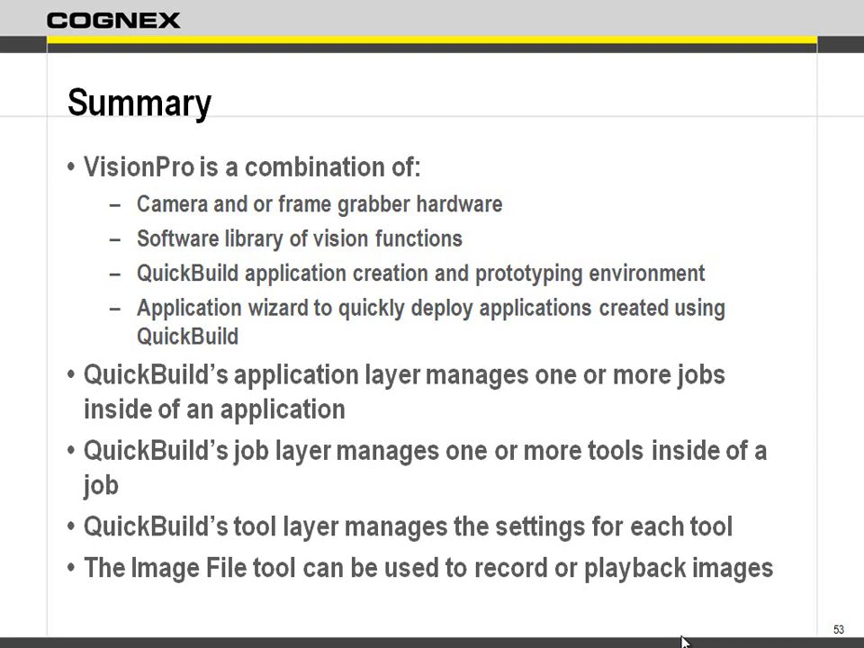
- Close the finished slide show presentation and minimize the folder window to reveal the desktop
left_click(681, 641)
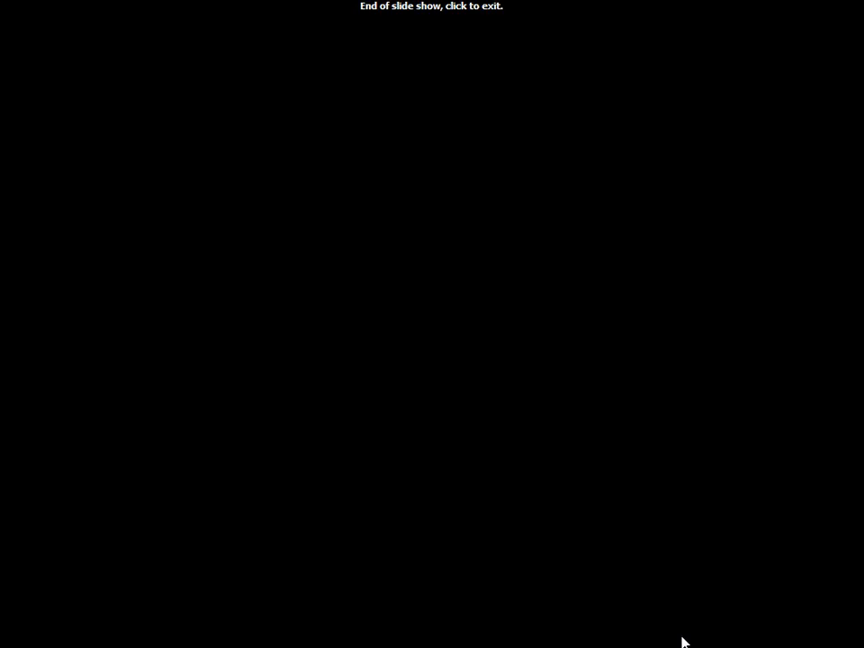
left_click(681, 641)
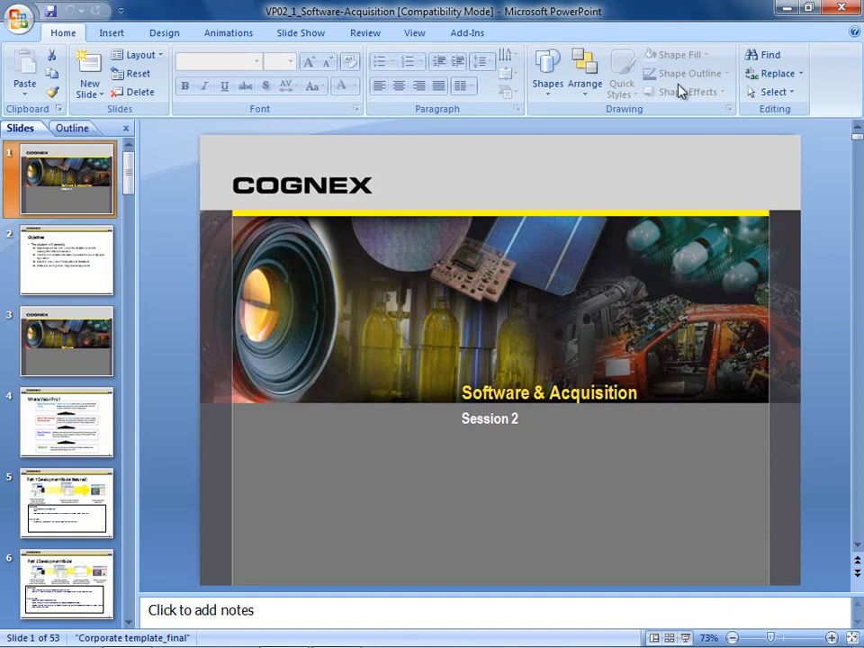
left_click(840, 8)
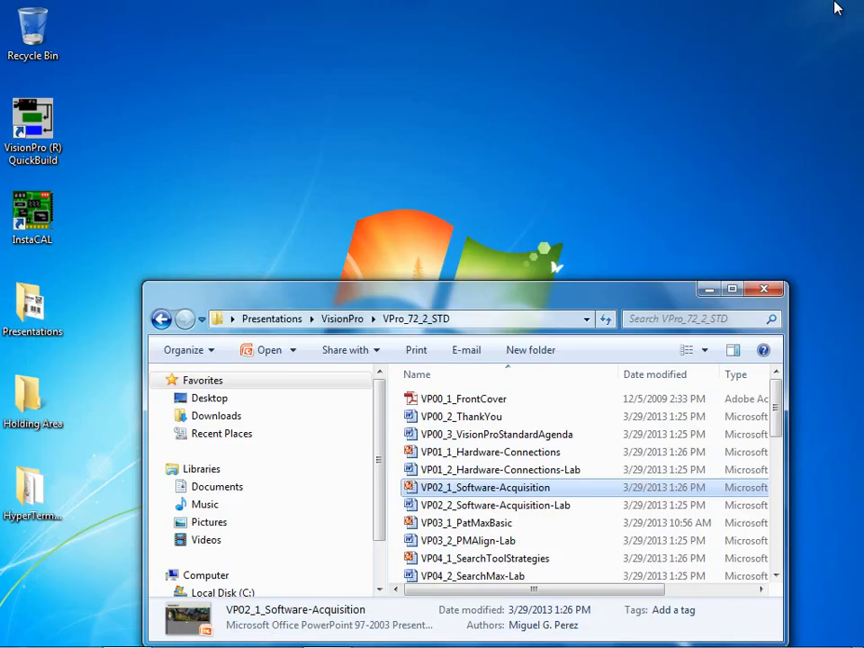
left_click(710, 288)
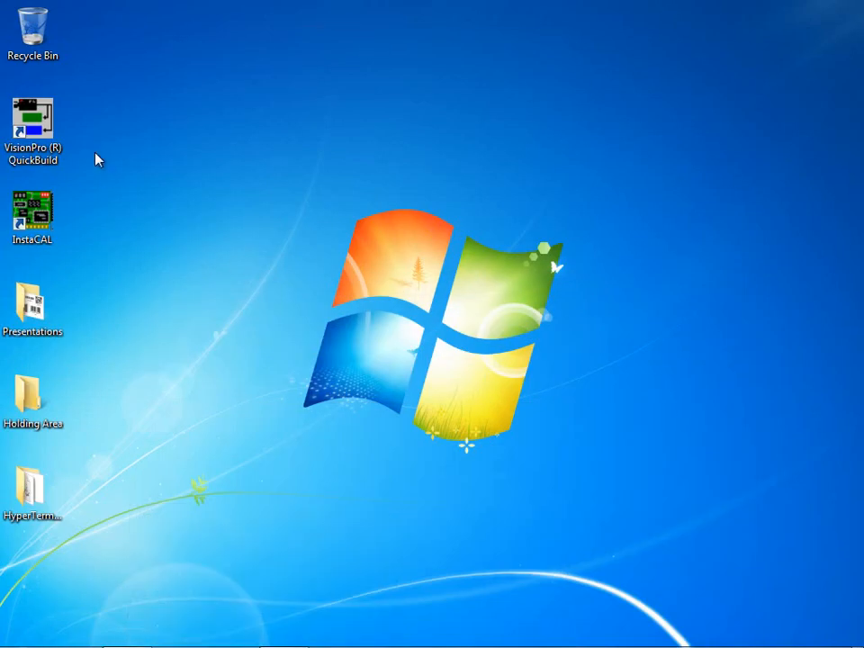
- Launch VisionPro QuickBuild and open CogJob1 in a maximized Job Editor
left_click(30, 122)
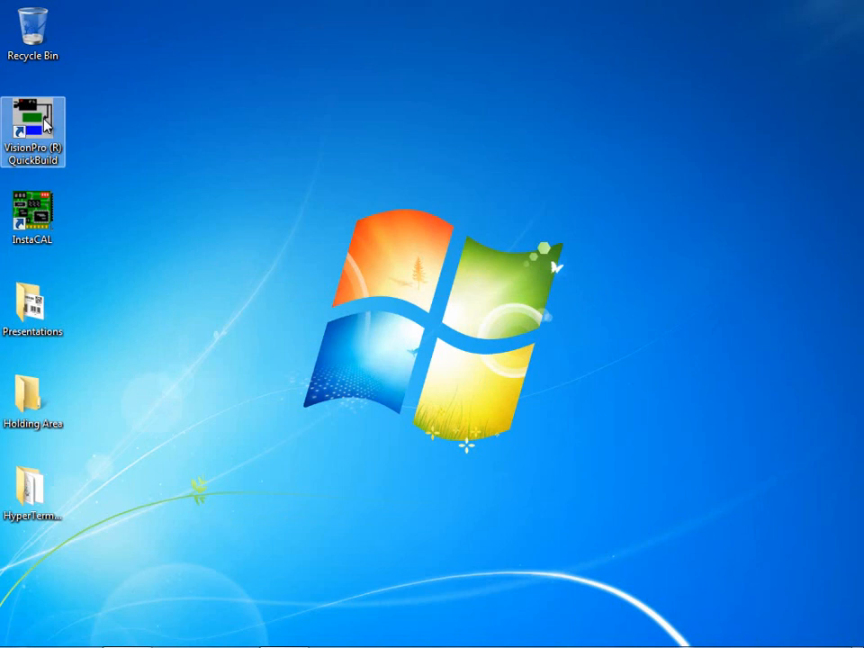
double_click(45, 124)
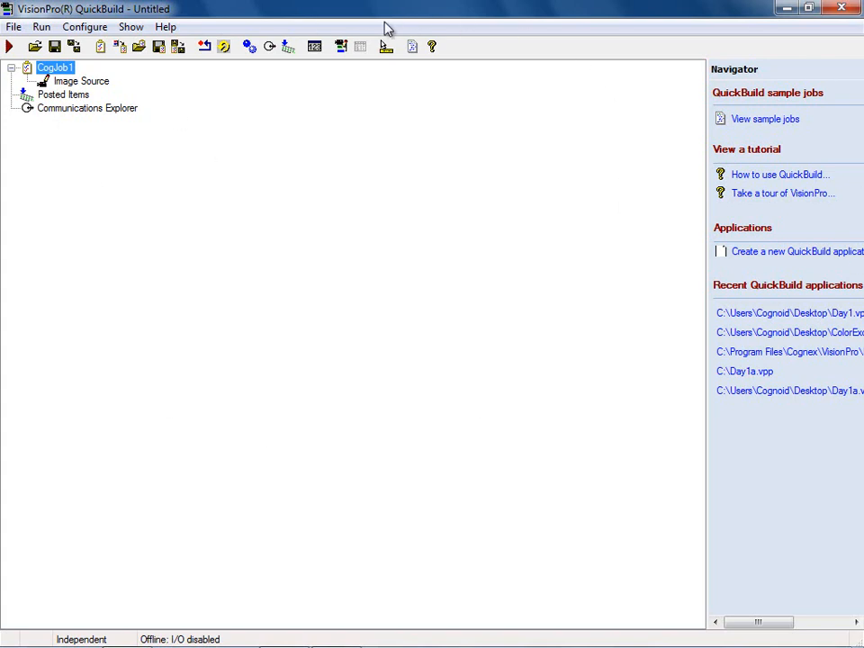
double_click(46, 68)
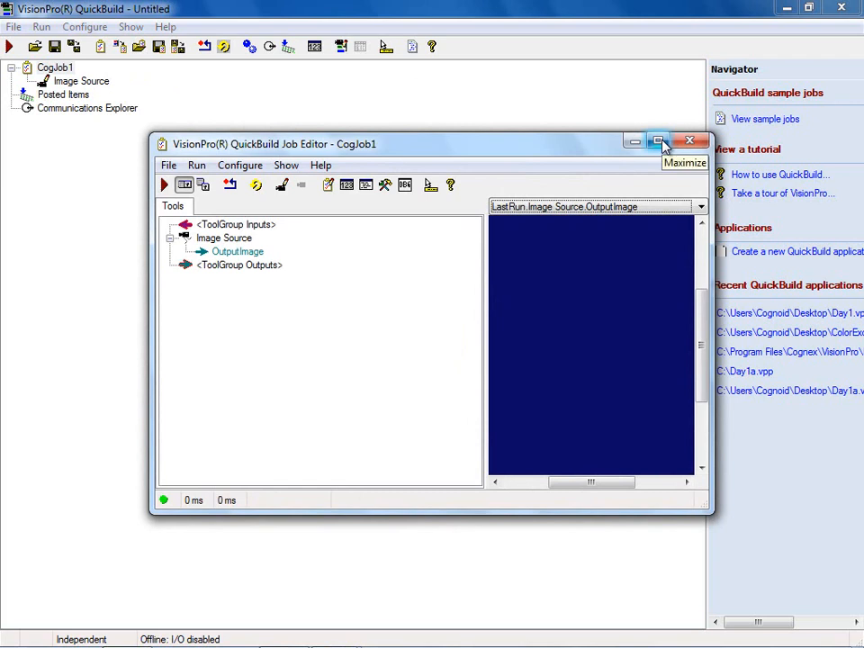
left_click(662, 146)
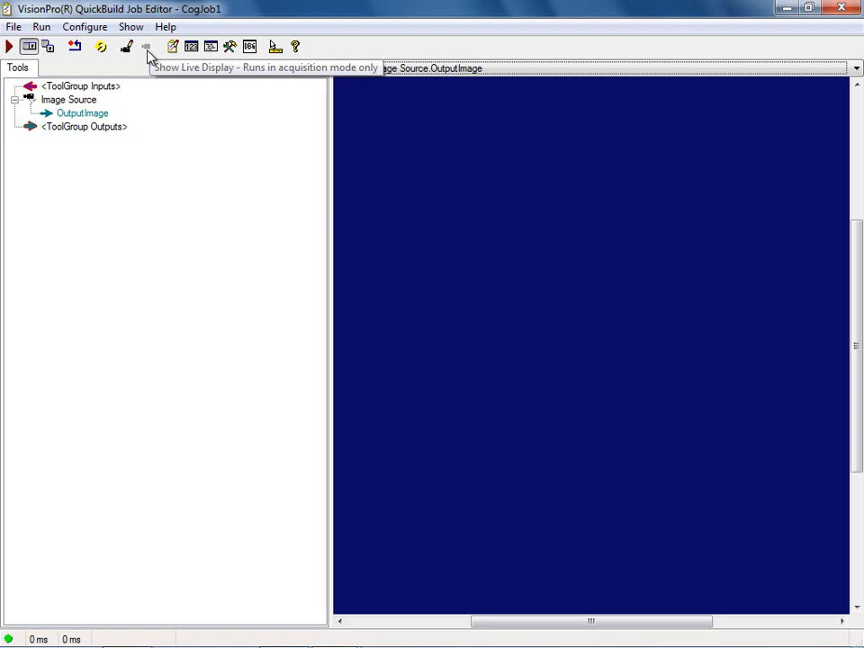
- Set the job's image source to the GigE Vision Basler scA640-70gc camera with the Generic GigEVision (Mono) video format
left_click(75, 101)
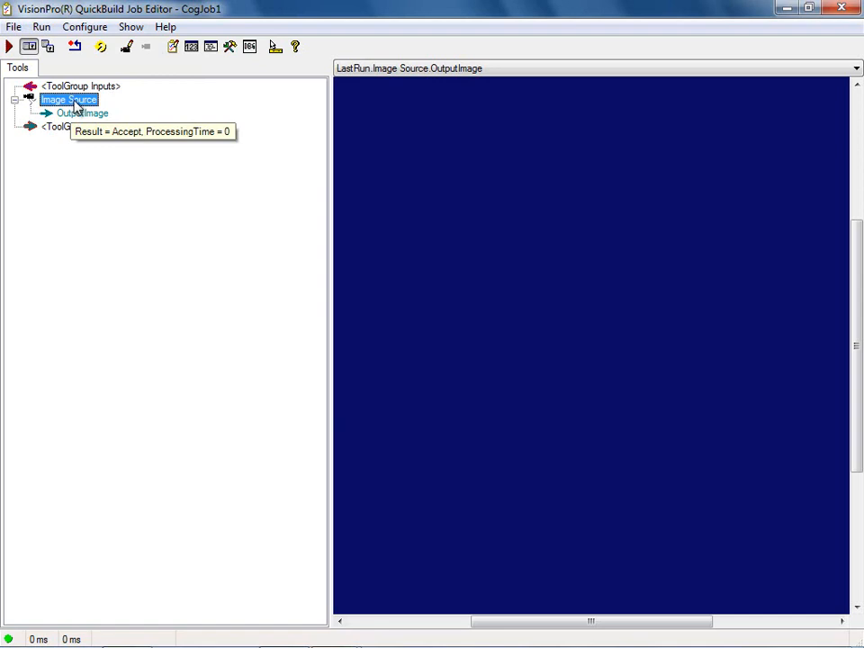
left_click(127, 48)
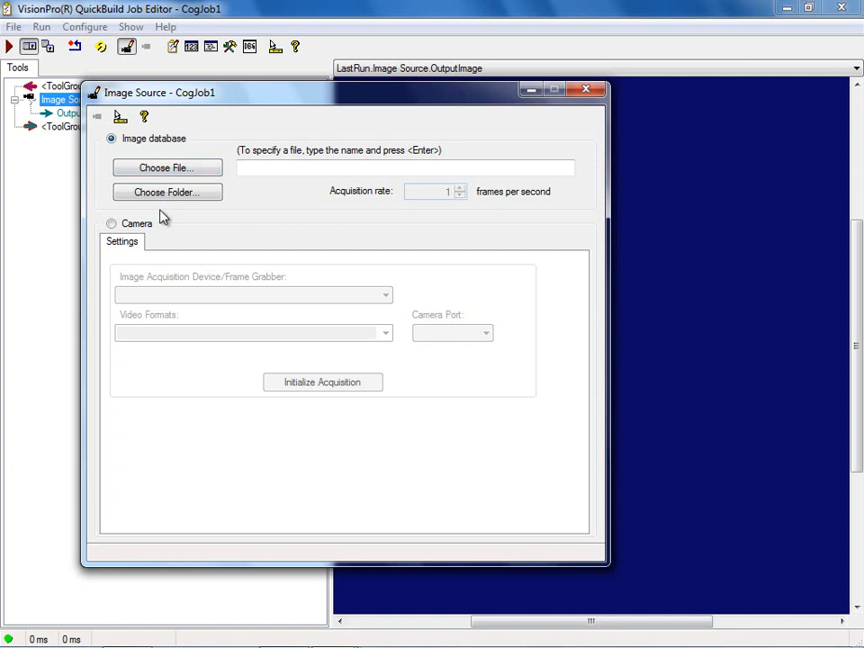
left_click(112, 224)
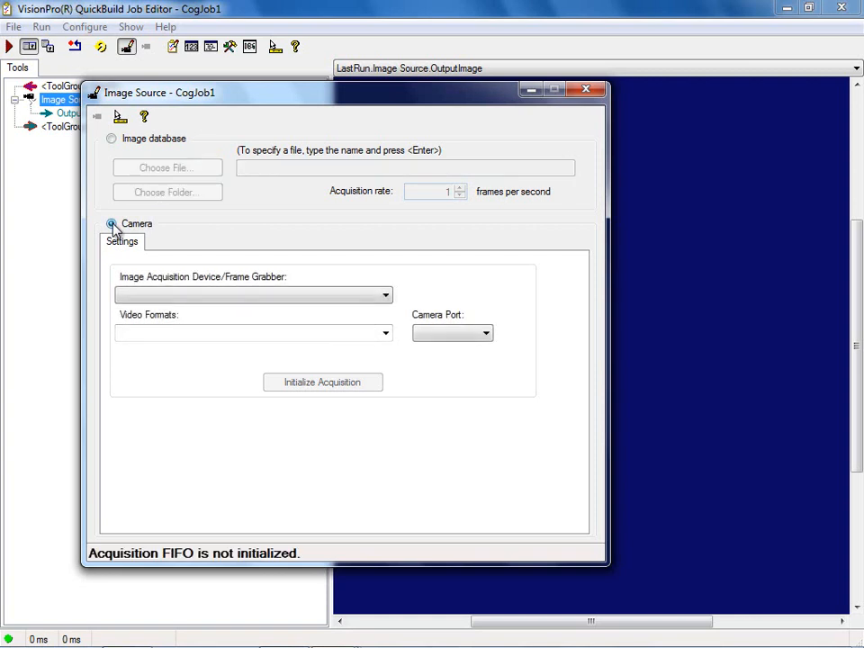
left_click(386, 296)
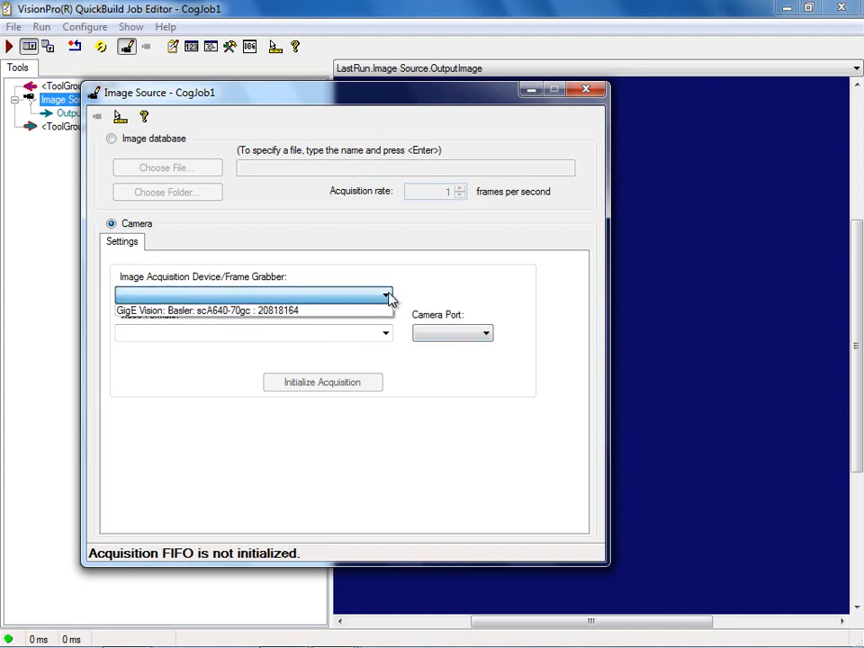
left_click(333, 311)
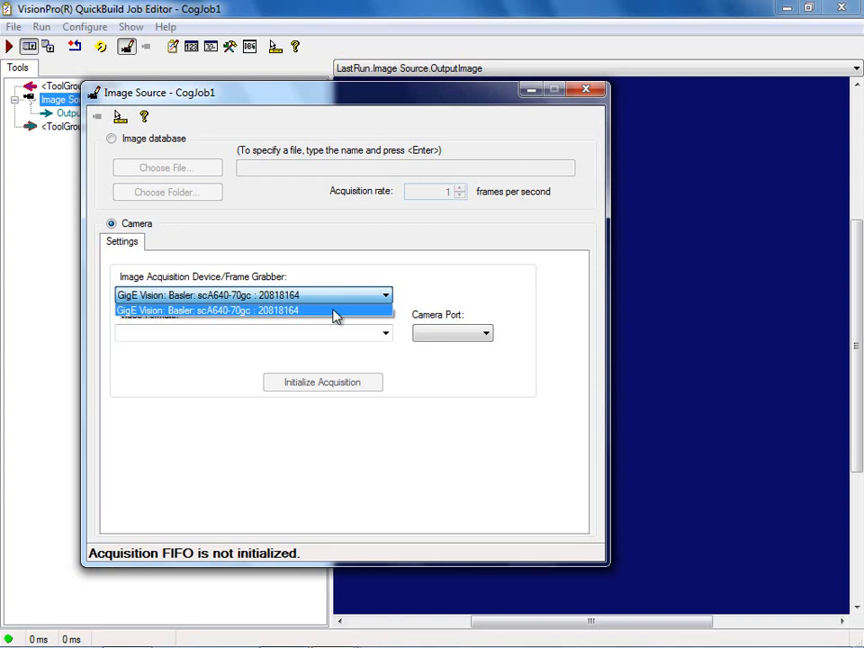
left_click(333, 311)
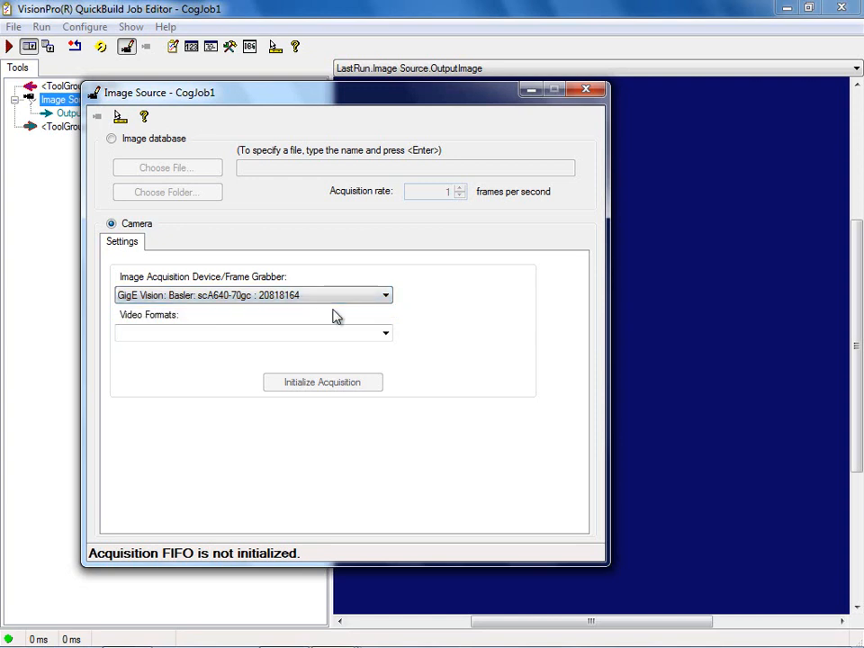
left_click(387, 335)
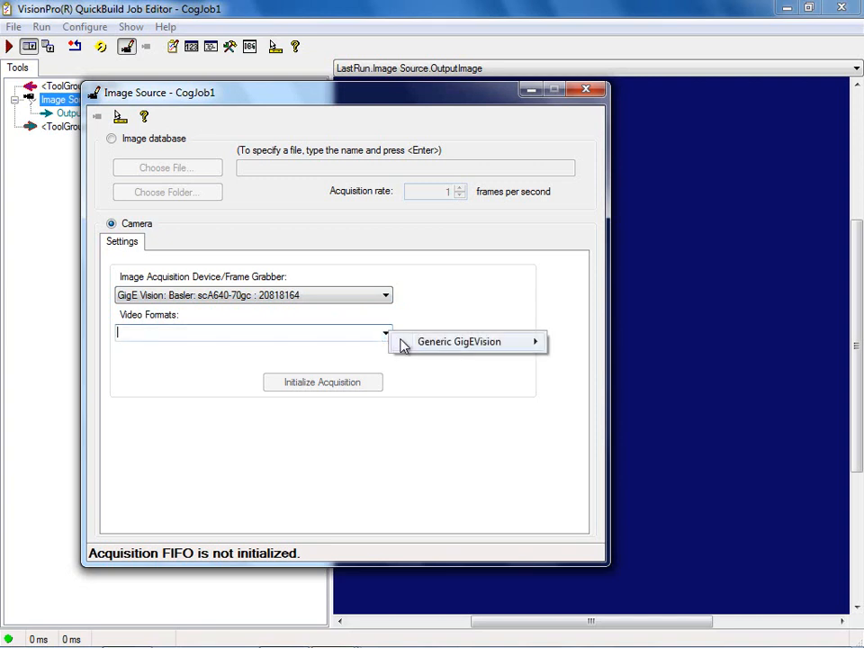
mouse_move(441, 349)
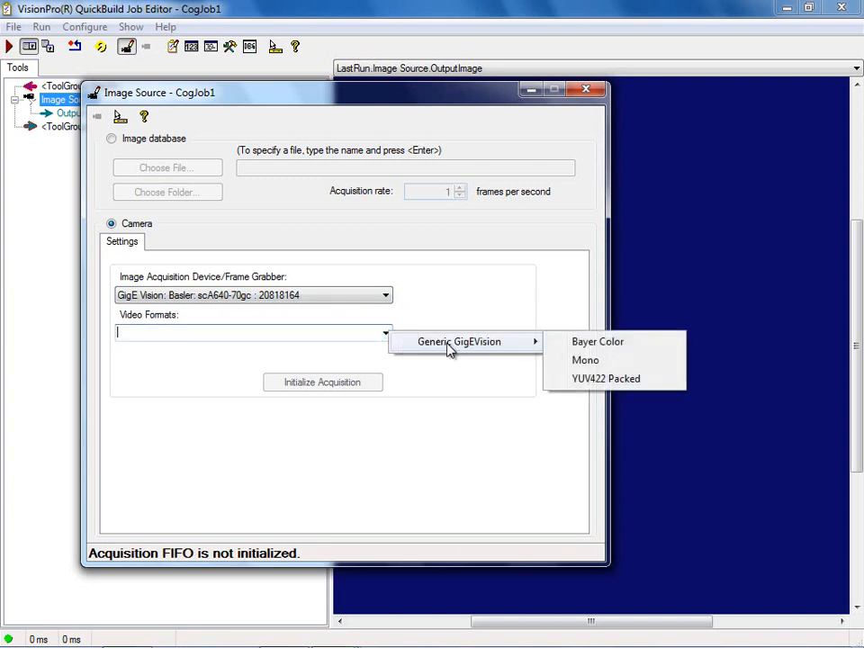
left_click(603, 362)
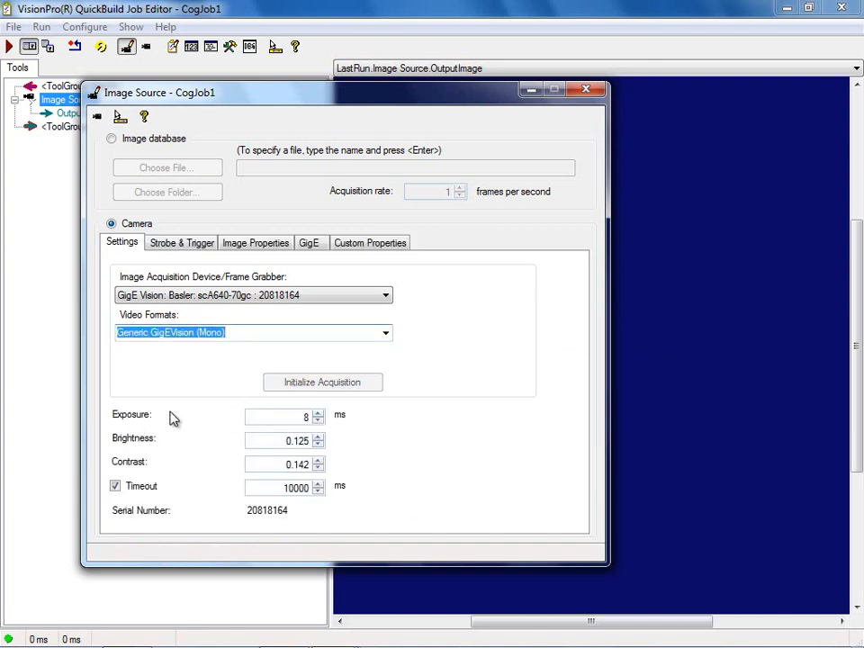
- Examine the brightness of the camera's live image in a maximized display, and close the display
left_click(97, 119)
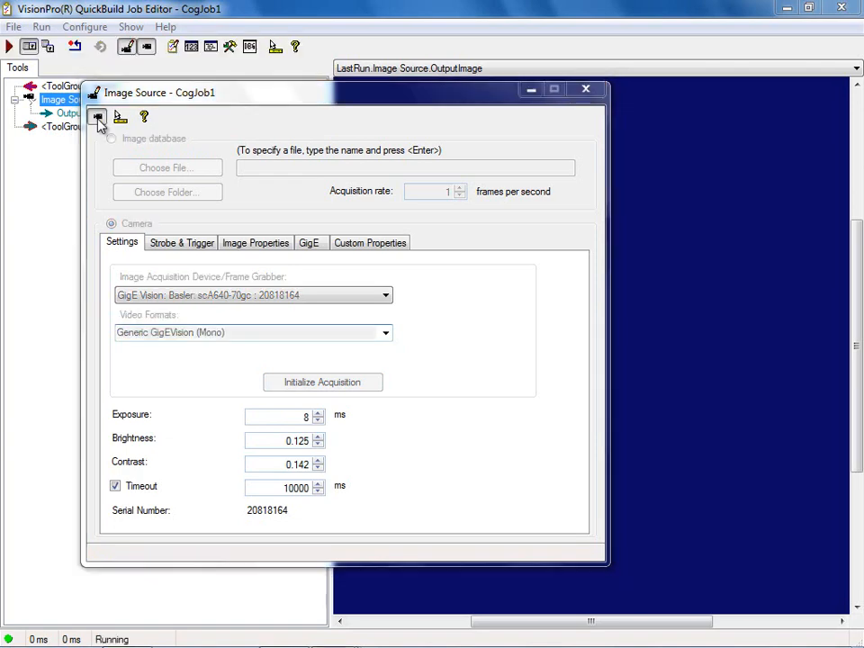
left_click(308, 115)
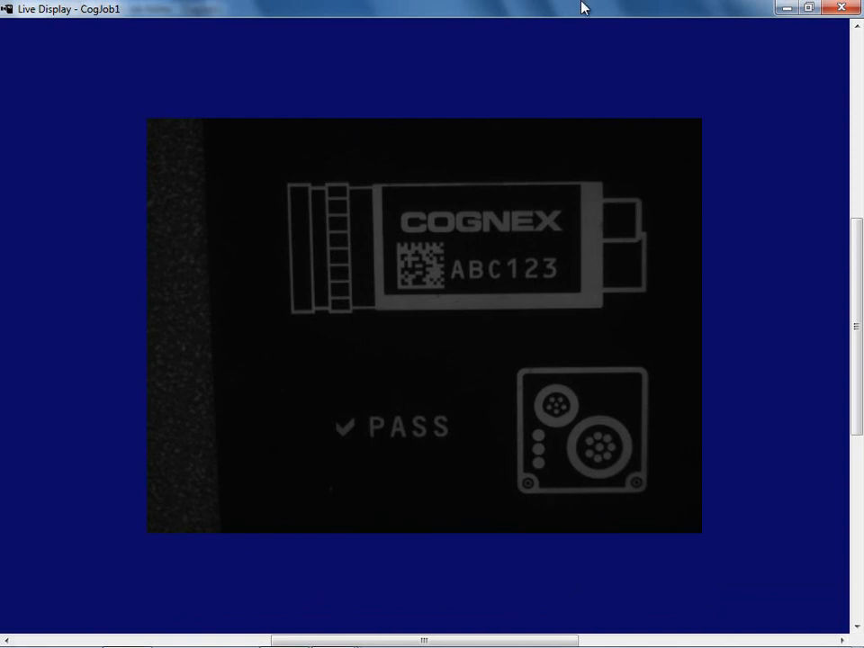
left_click(839, 8)
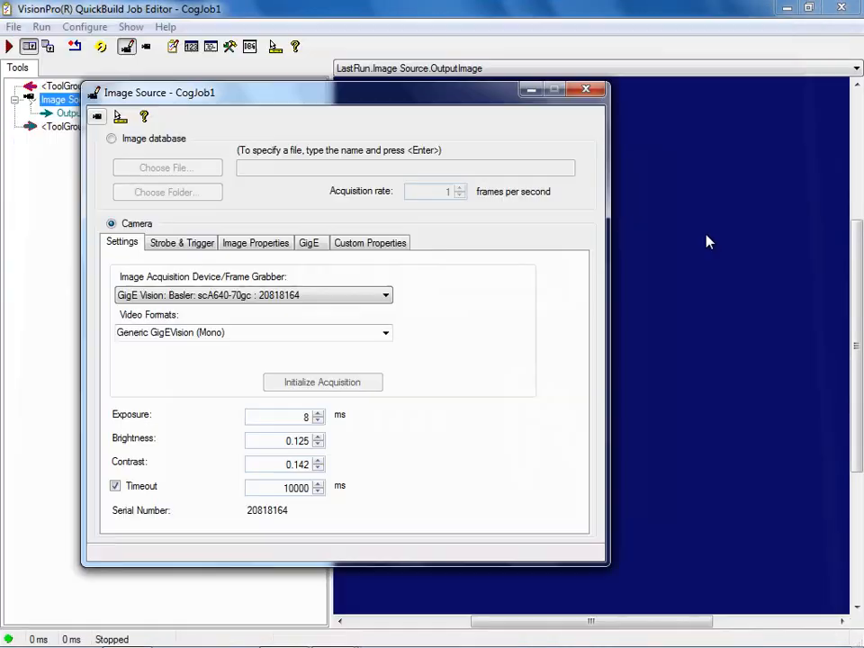
- Set the camera's exposure to 32 ms
double_click(286, 416)
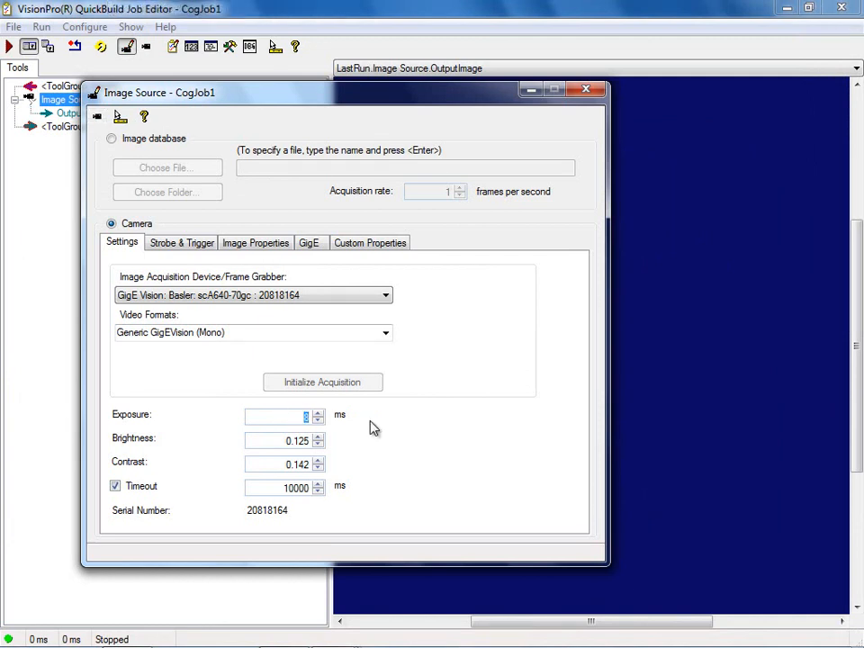
type("32")
key("Return")
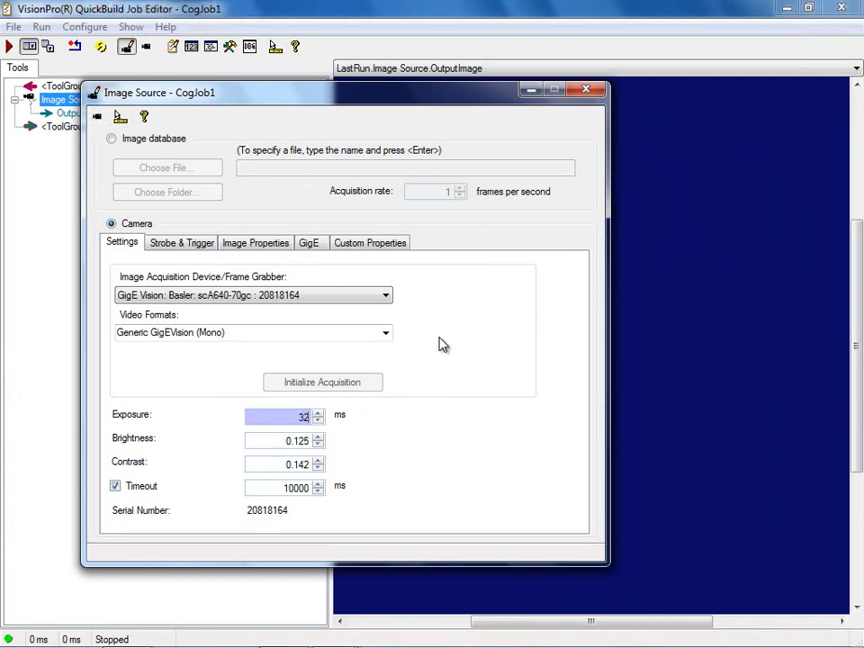
- Check the part's position and brightness in the maximized live display, and close the display and the image source settings
left_click(99, 119)
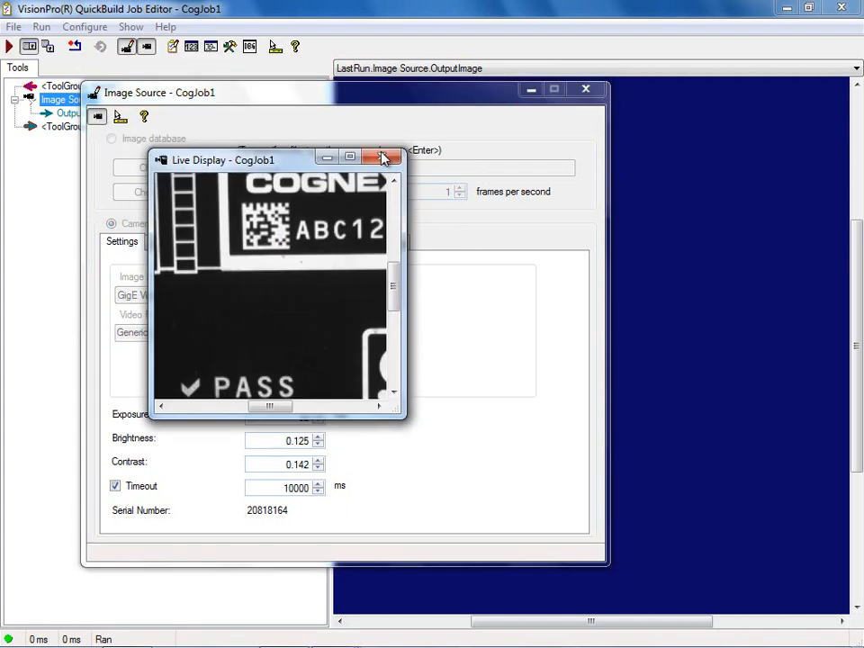
left_click(350, 158)
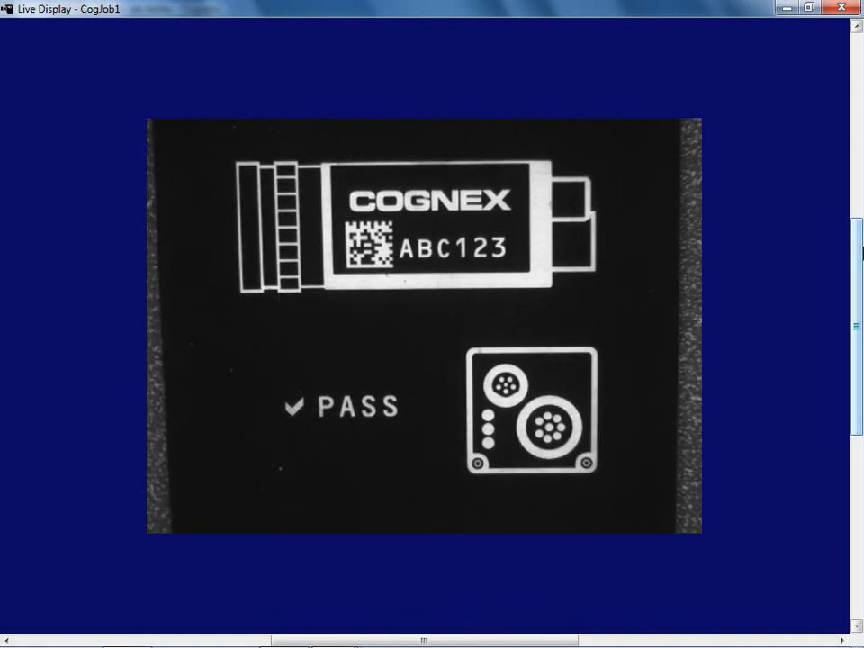
left_click(844, 9)
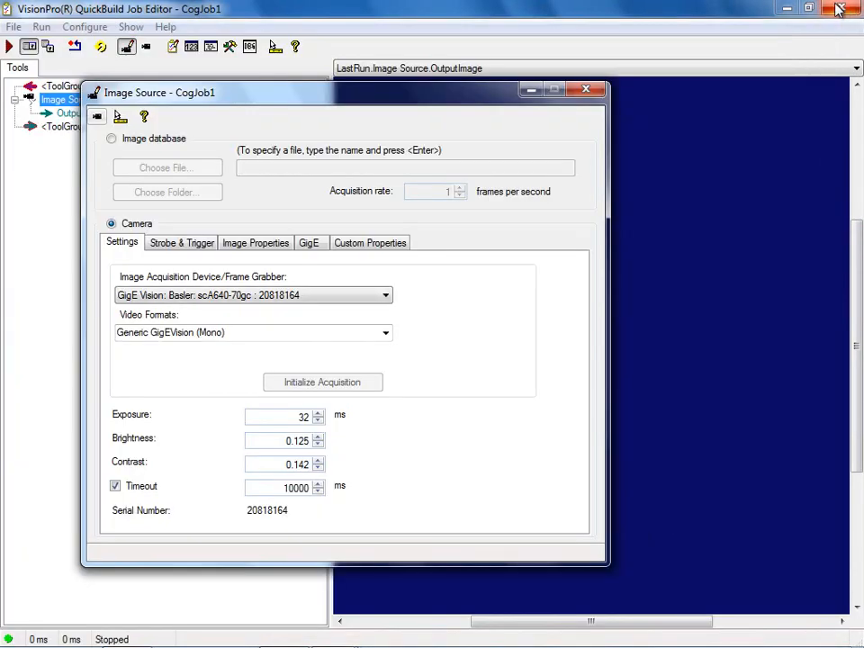
left_click(587, 93)
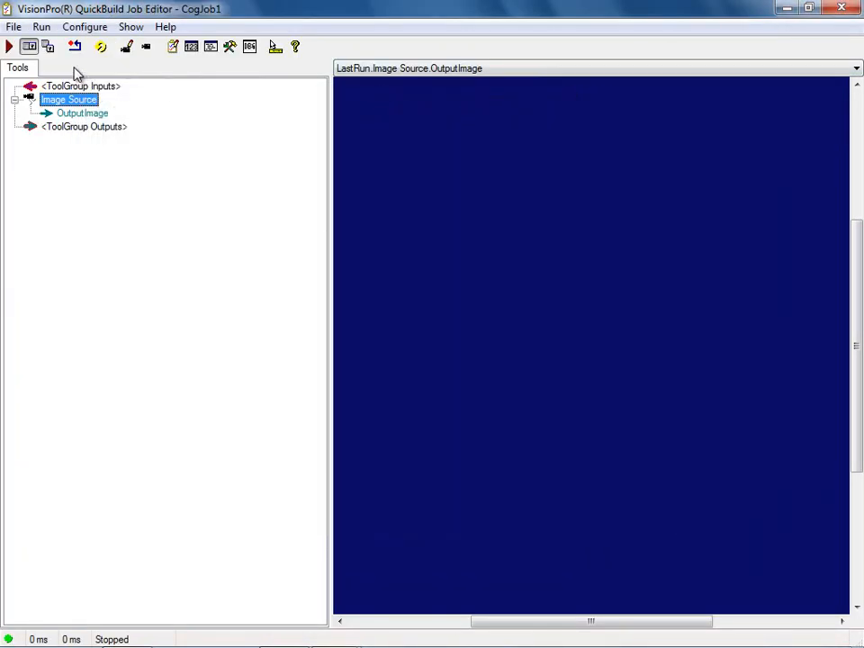
- Run CogJob1 once to acquire an image, and run it continuously before stopping it
left_click(8, 46)
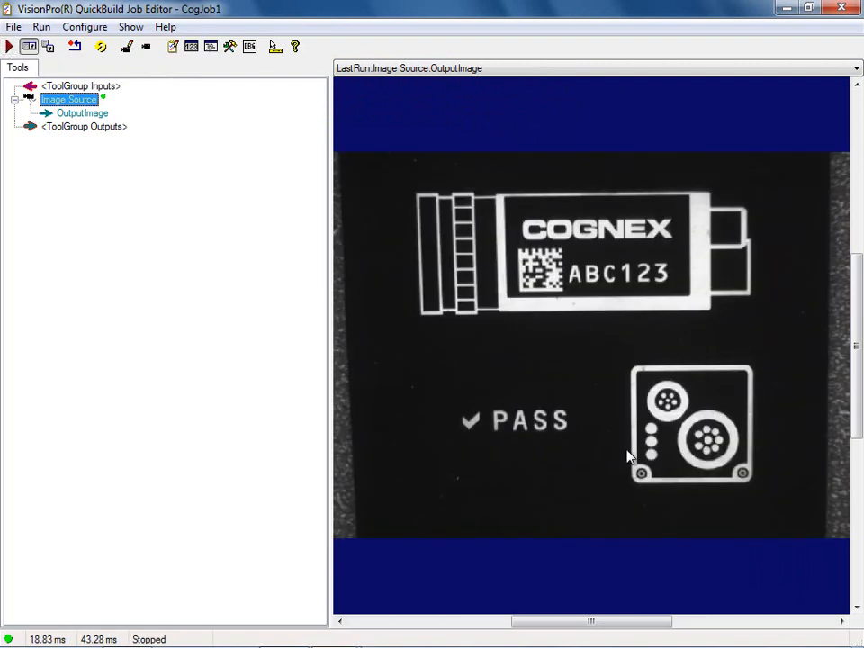
left_click(101, 47)
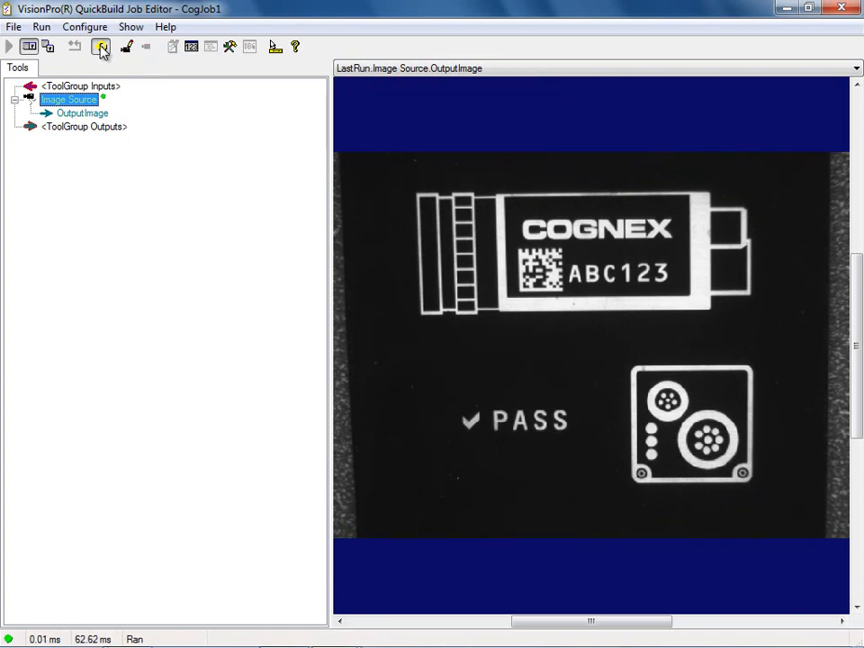
mouse_move(99, 639)
left_click(102, 47)
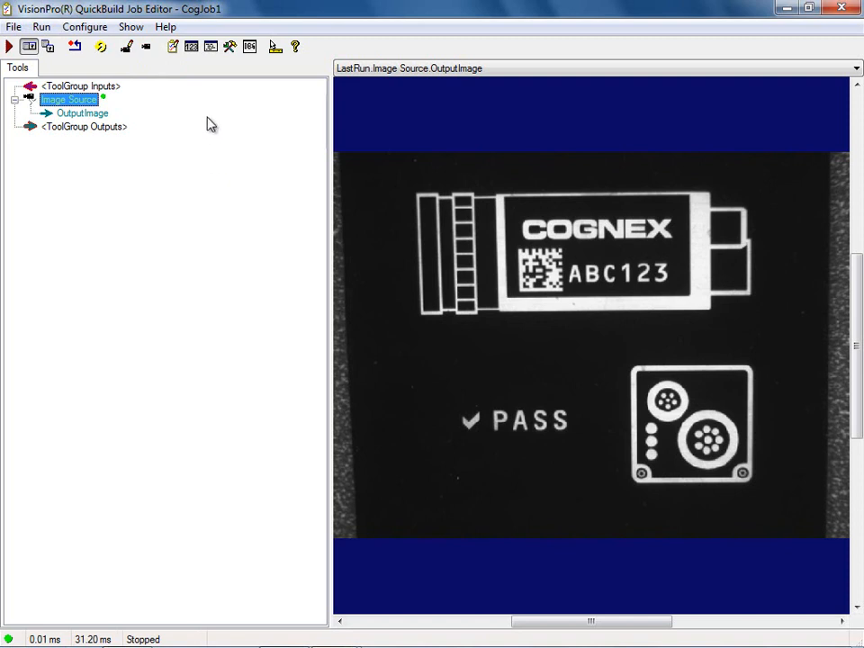
- Add a CogImageFileTool to the job directly after the Image Source, and close the tool library
left_click(230, 47)
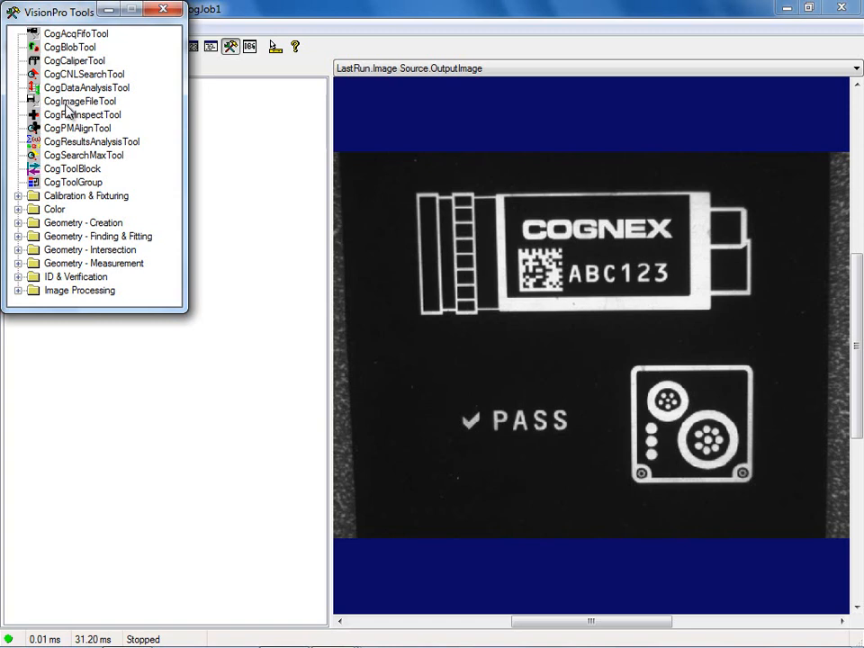
left_click_drag(61, 16, 450, 24)
left_click_drag(465, 114, 243, 97)
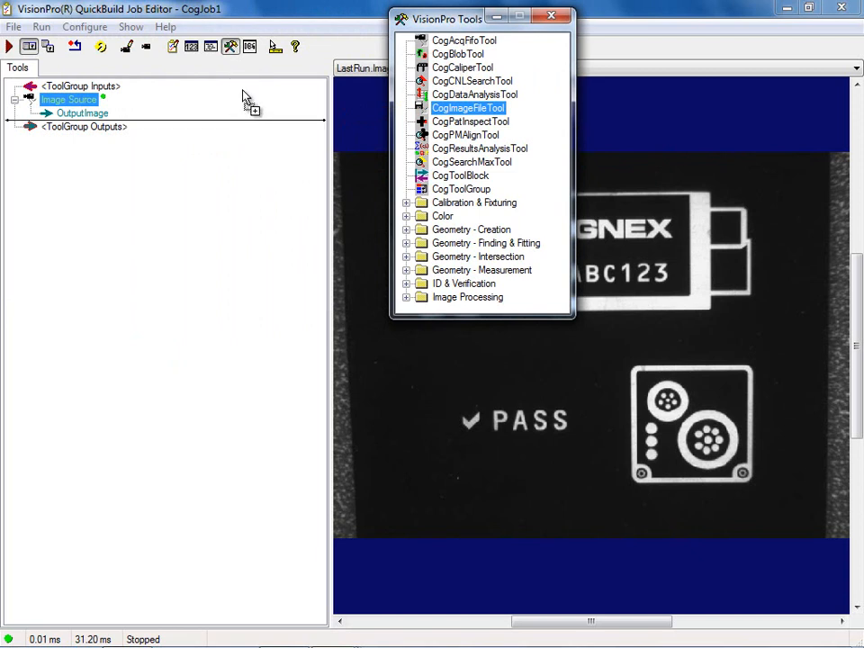
left_click_drag(243, 97, 243, 97)
left_click_drag(244, 98, 243, 97)
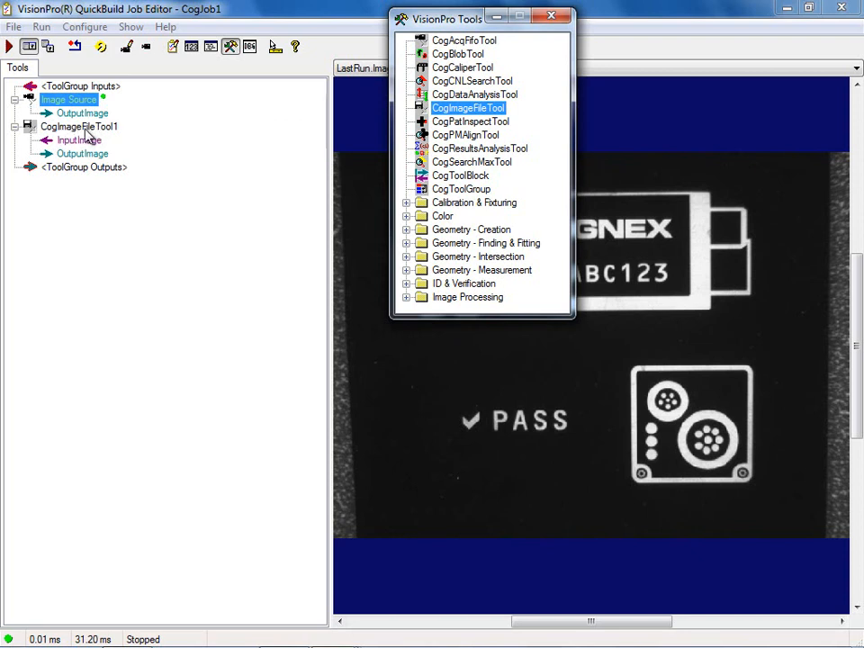
left_click(554, 18)
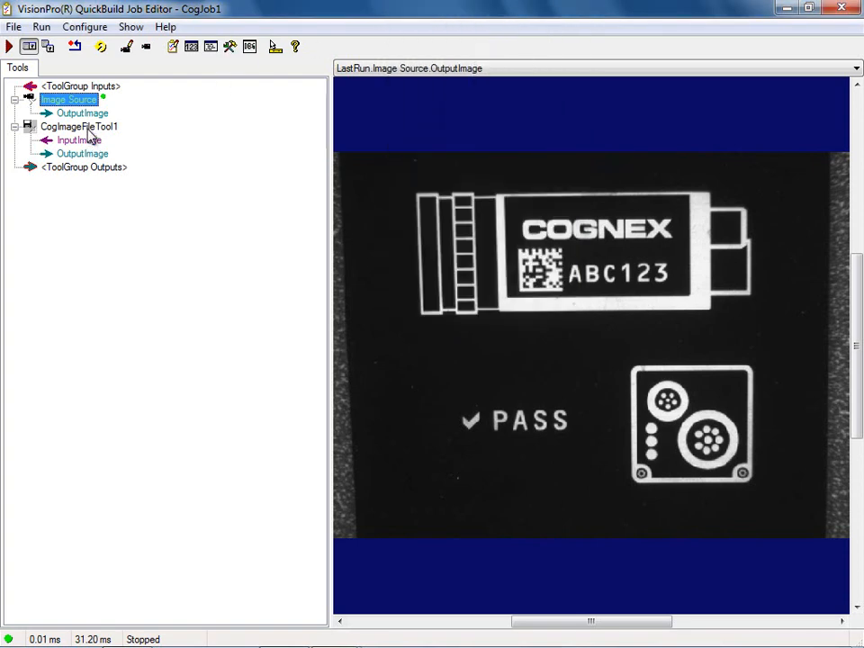
left_click(88, 128)
right_click(88, 128)
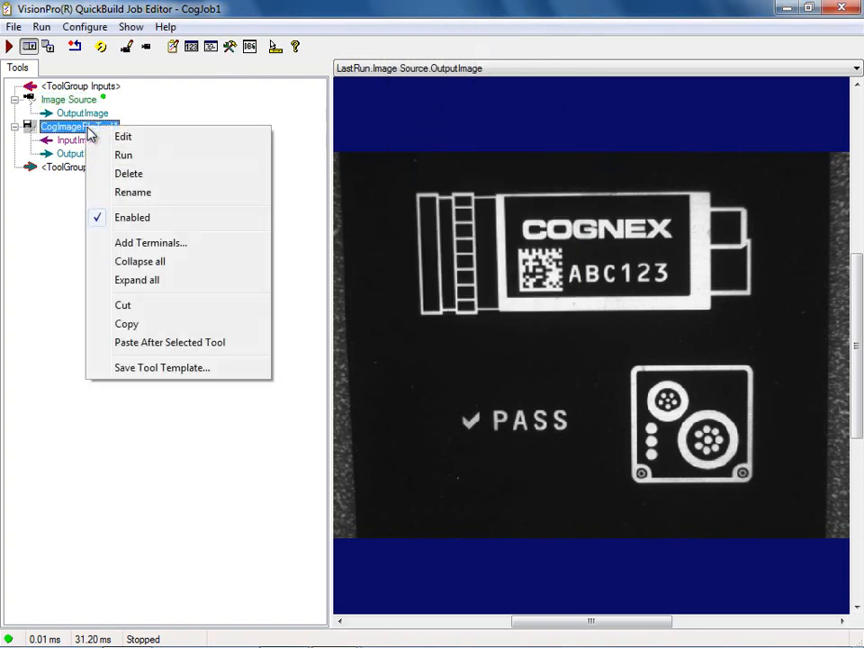
left_click(160, 192)
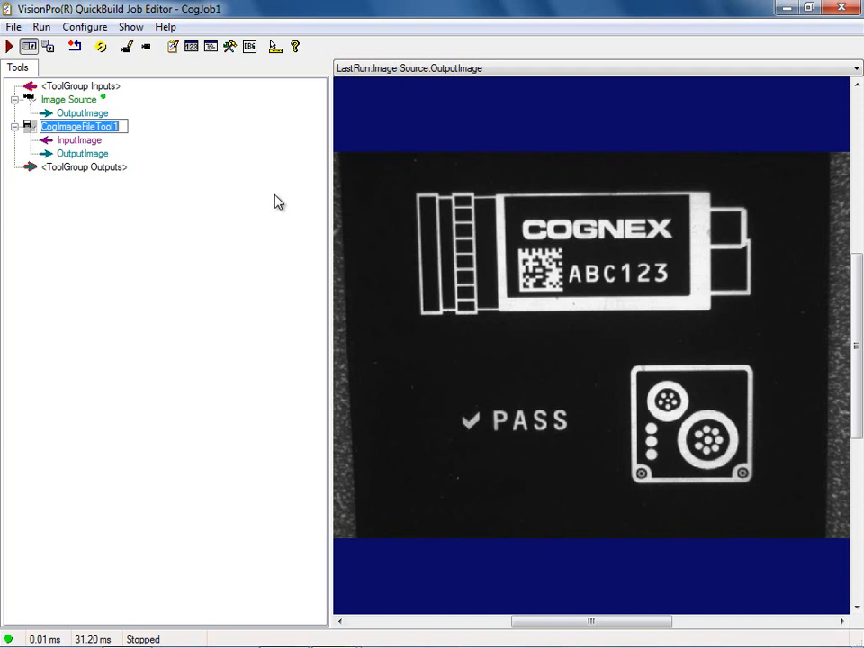
key("Return")
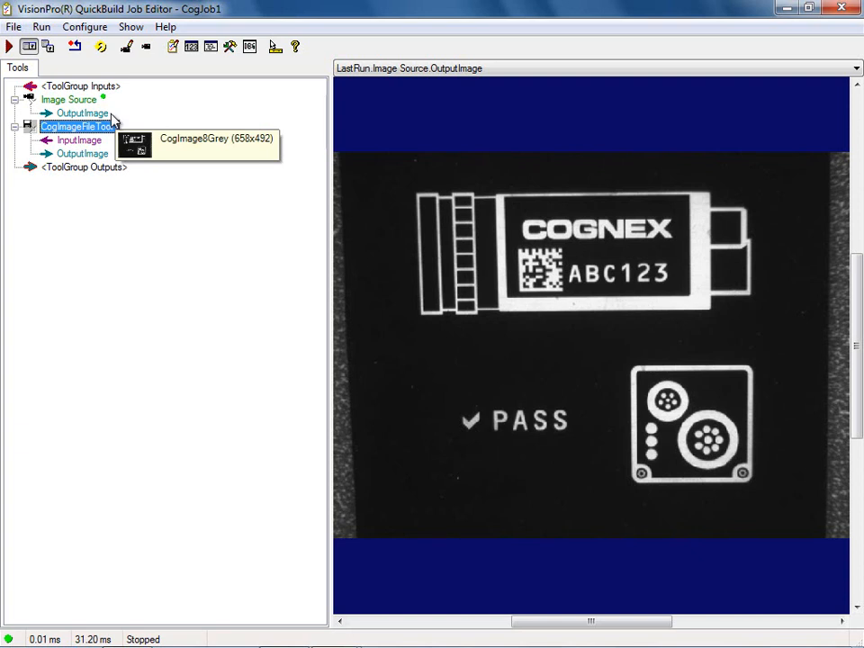
- Link the Image Source's OutputImage to CogImageFileTool1's InputImage, and remove that link
left_click_drag(104, 115, 144, 149)
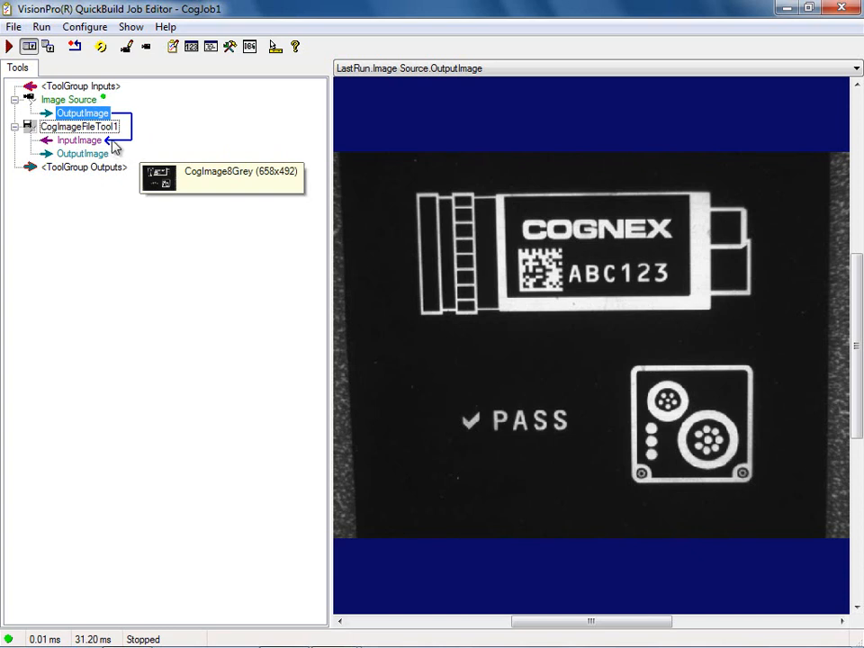
right_click(112, 139)
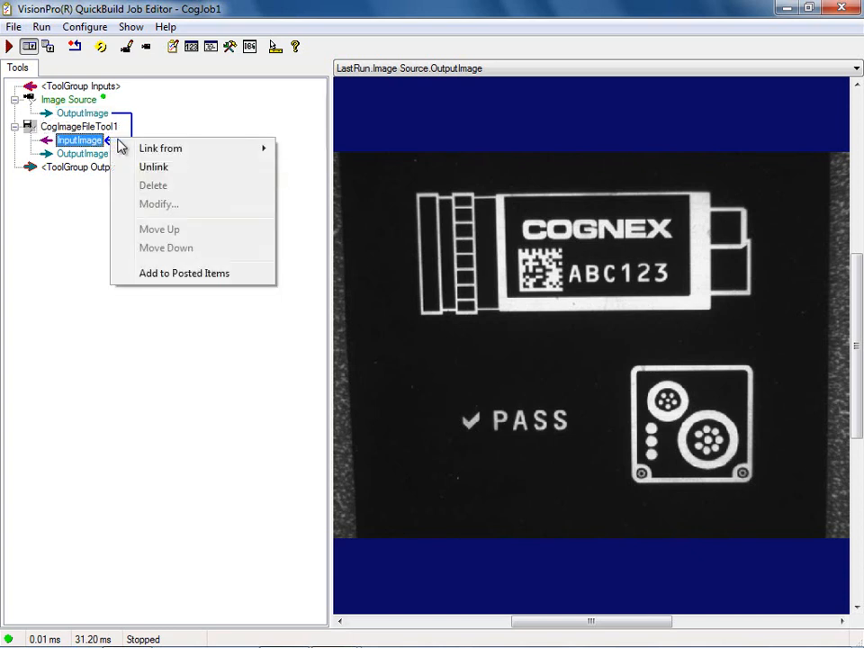
left_click(153, 168)
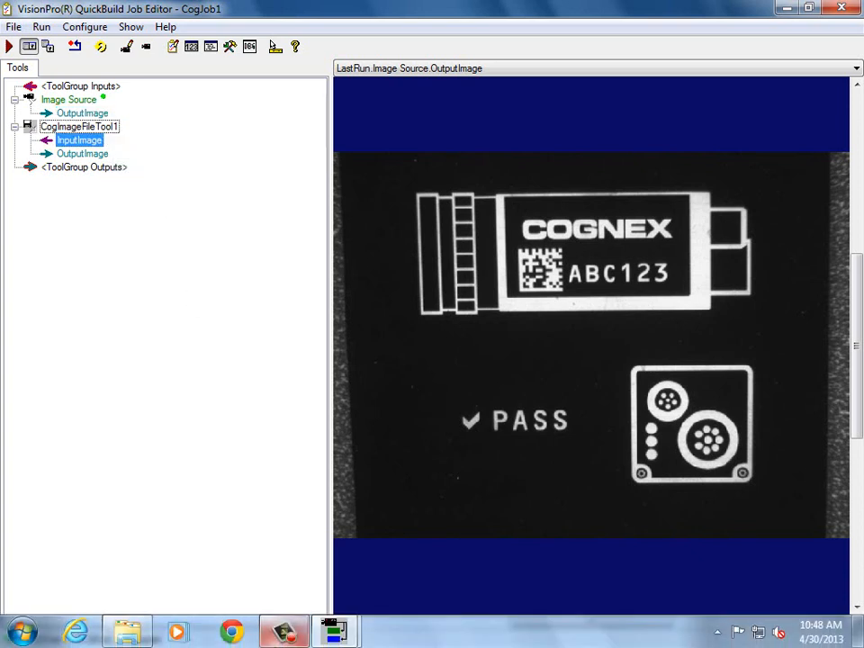
- Link CogImageFileTool1's InputImage from Image Source.OutputImage, and run the job once
mouse_move(284, 630)
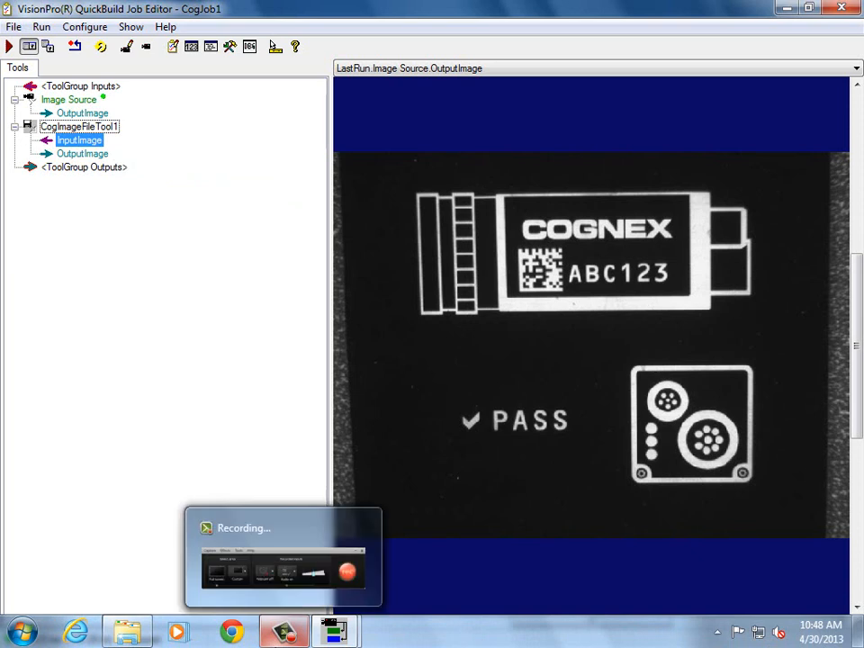
right_click(90, 147)
mouse_move(162, 153)
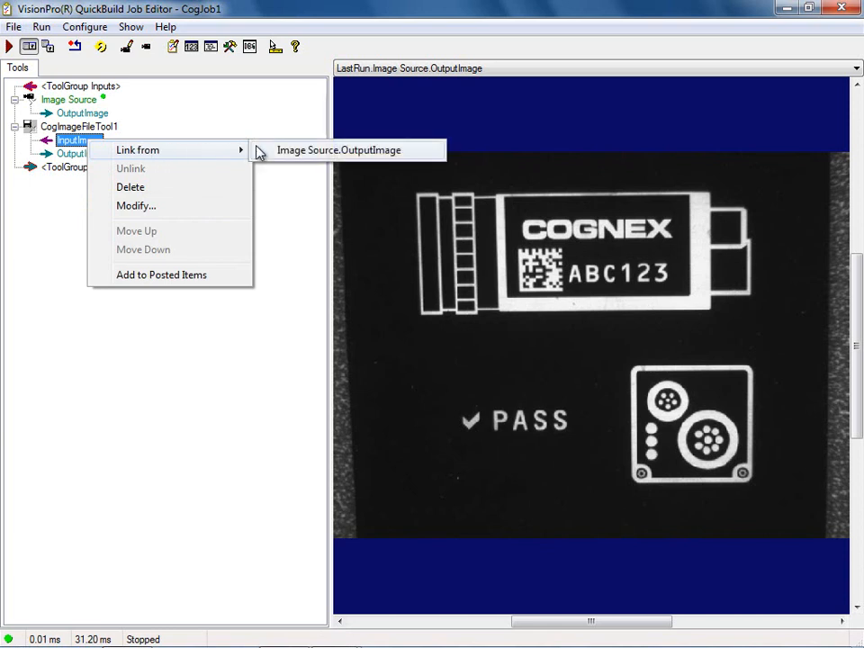
left_click(307, 152)
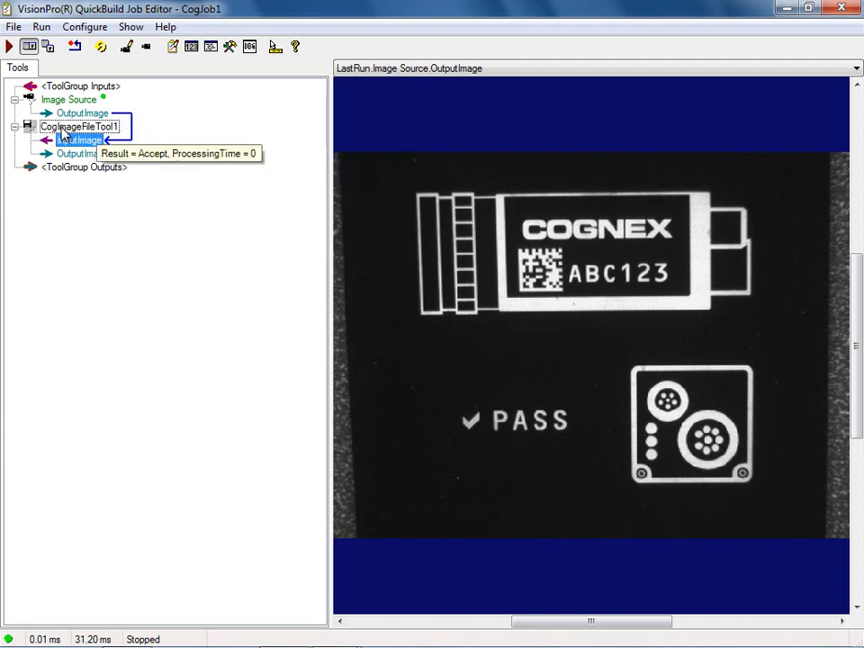
left_click(9, 46)
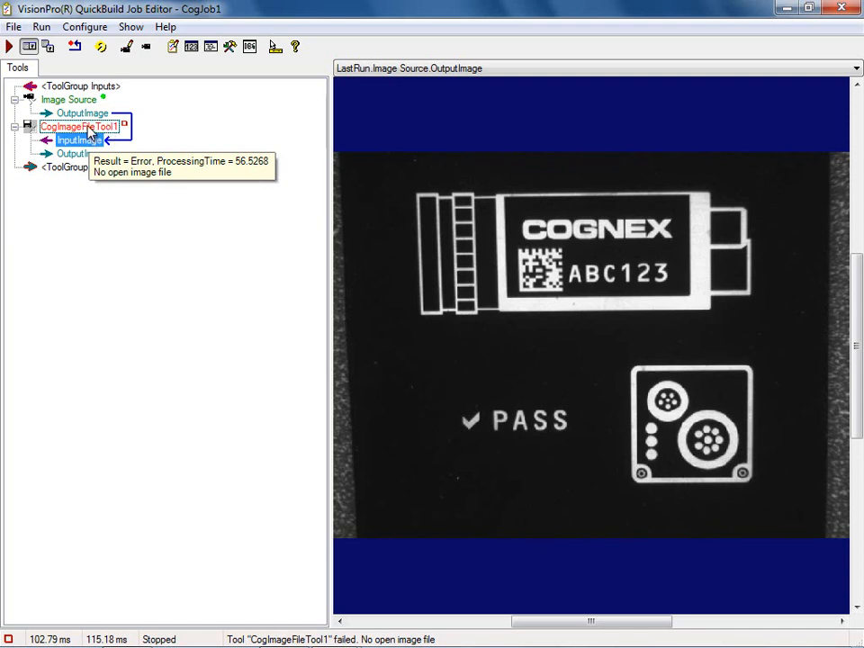
- Open CogImageFileTool1 and create a new Cognex Image Database file on the Desktop, using a first name as the file name
double_click(86, 126)
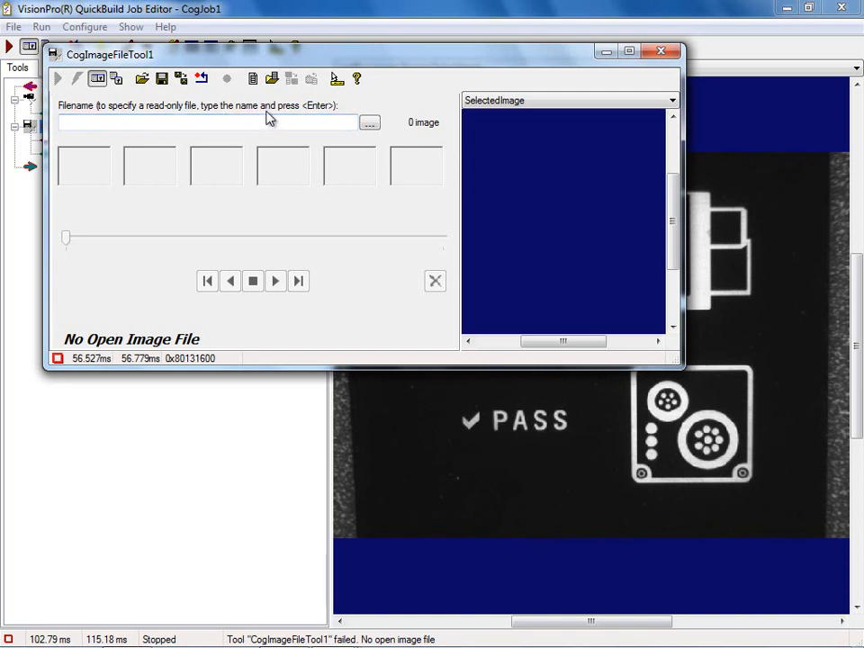
left_click(370, 124)
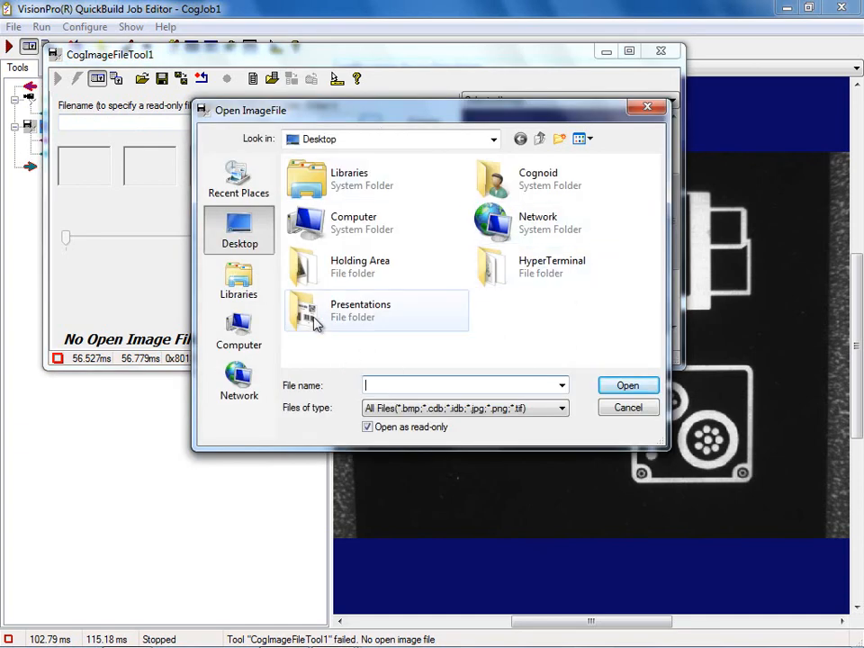
left_click(628, 408)
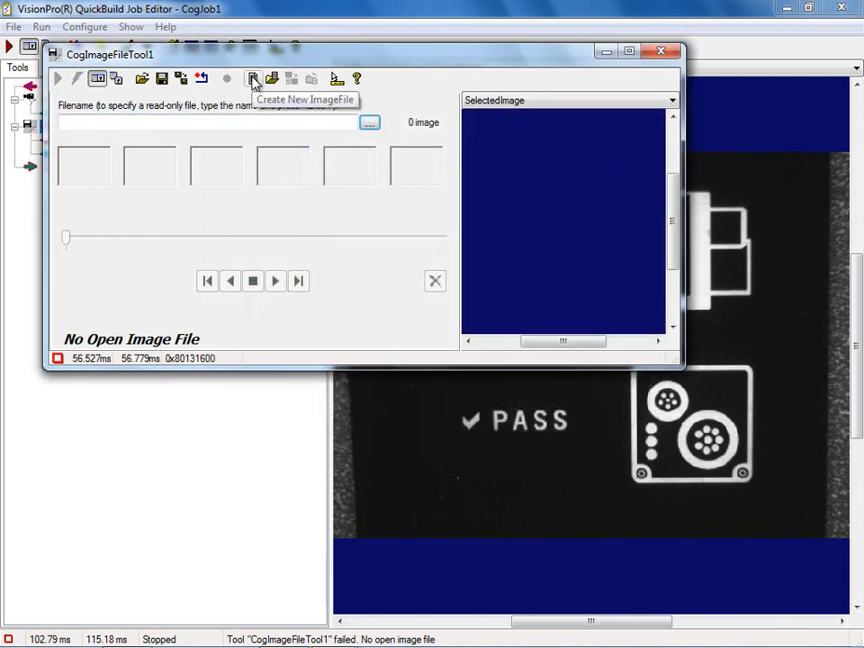
left_click(254, 81)
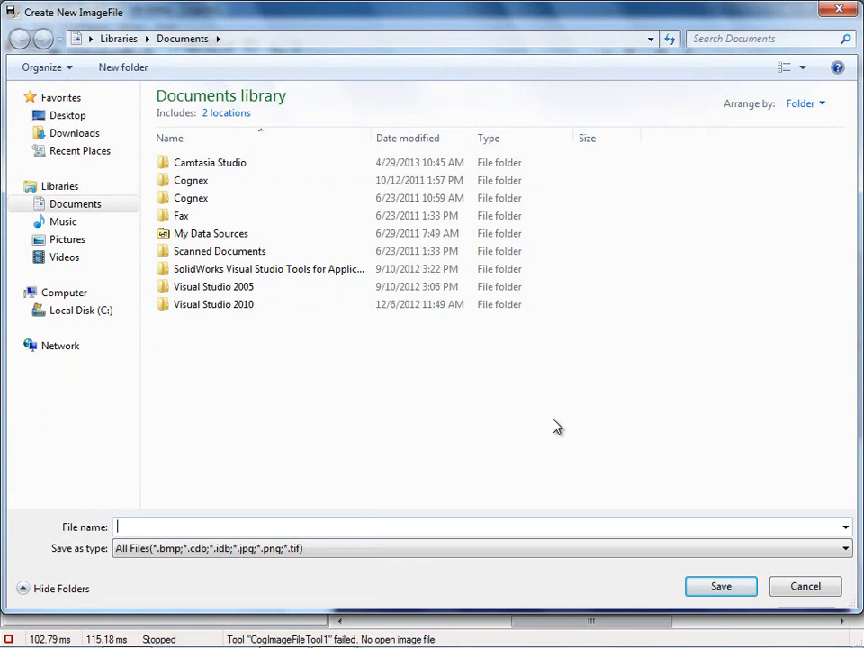
left_click(77, 118)
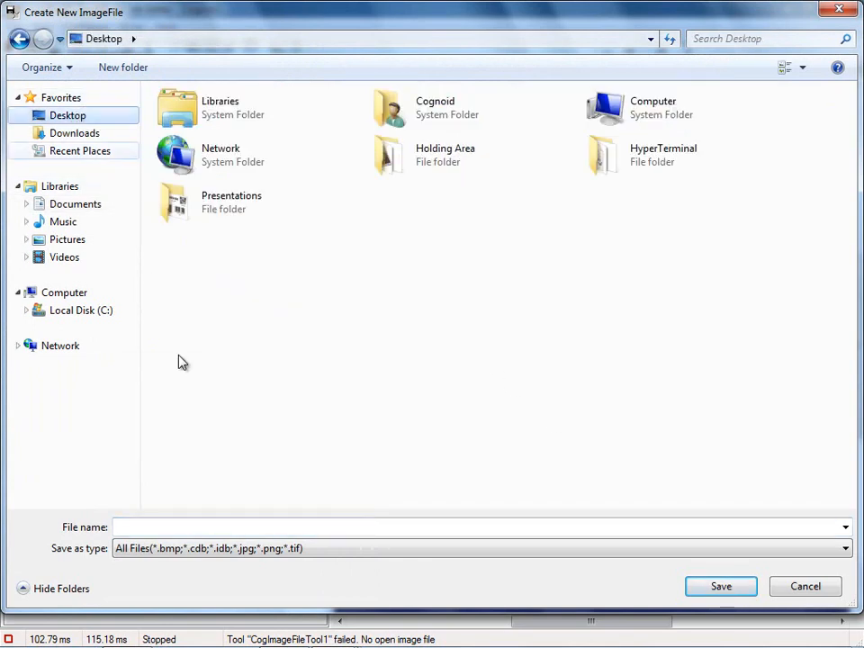
left_click(144, 527)
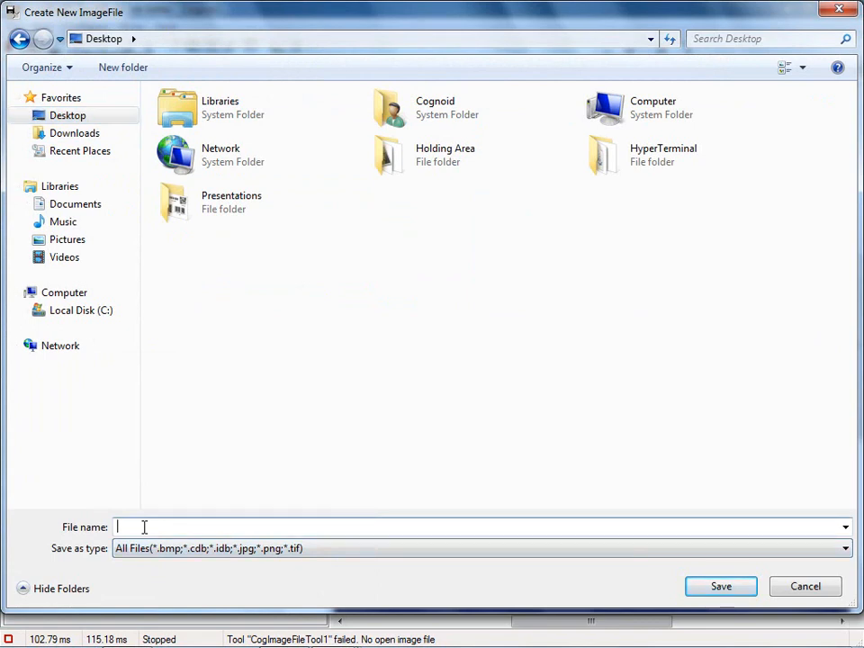
type("Diana")
left_click(174, 552)
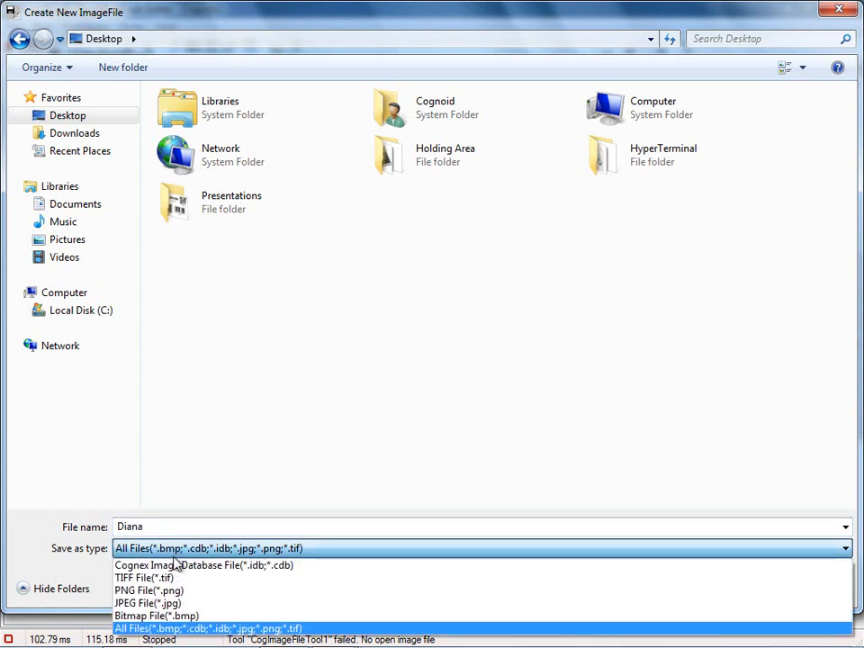
left_click(192, 569)
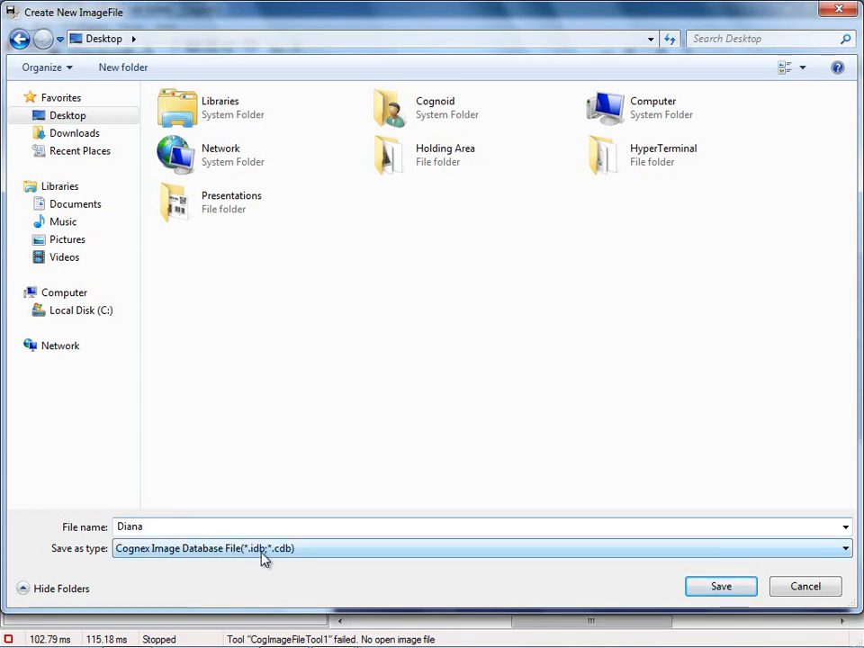
left_click(724, 587)
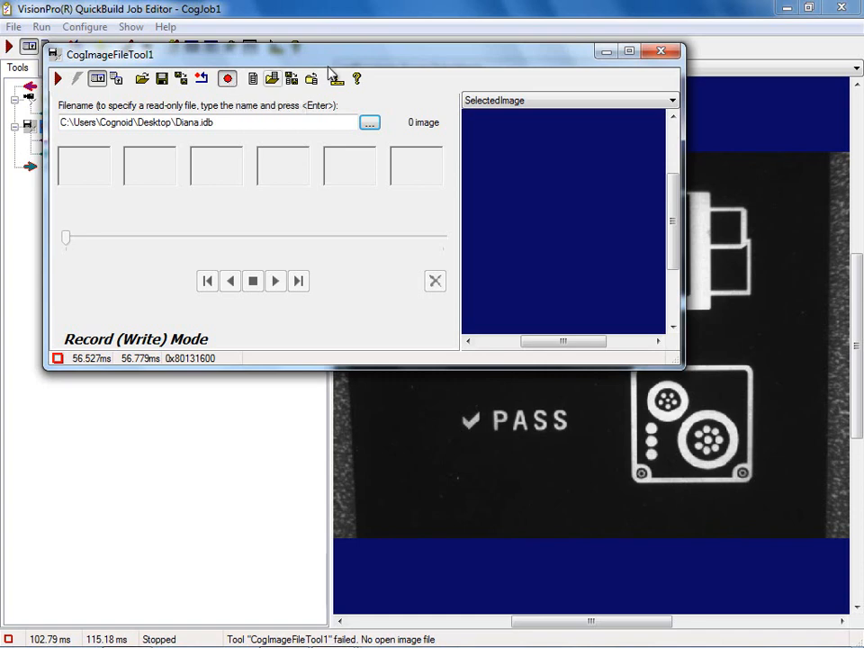
- Move the tool window clear of the job's run controls, and run the job twice to record two images
left_click_drag(324, 62, 389, 144)
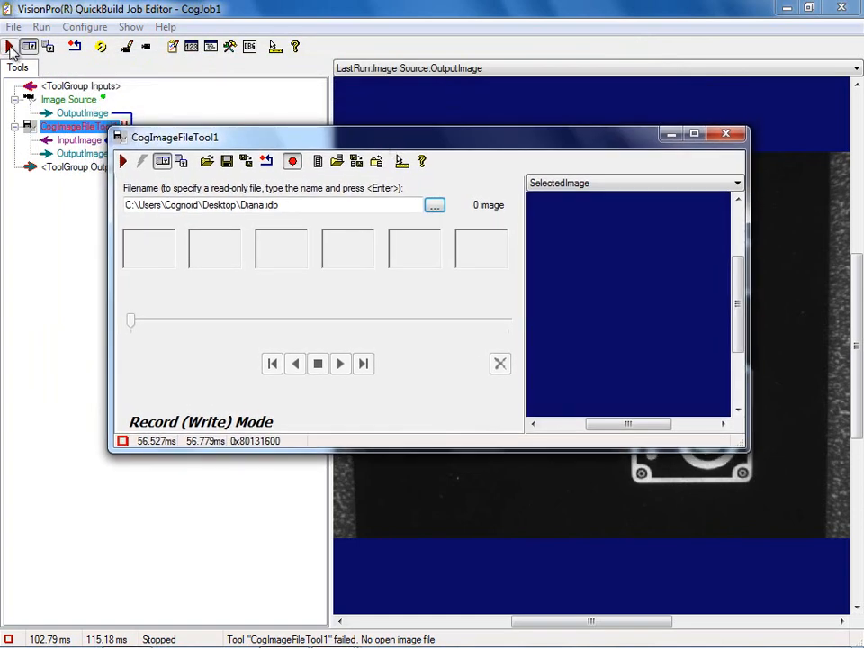
left_click(10, 47)
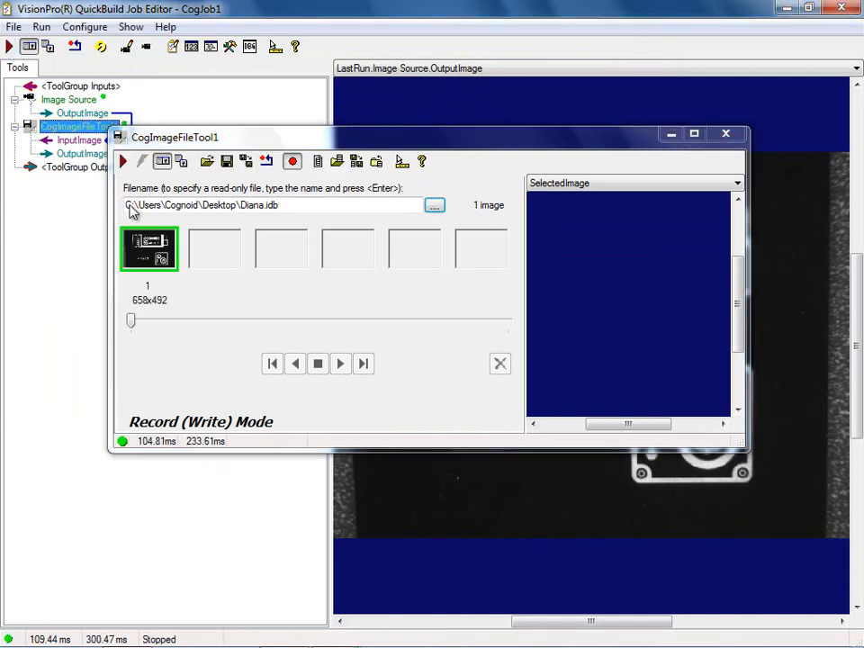
left_click(10, 47)
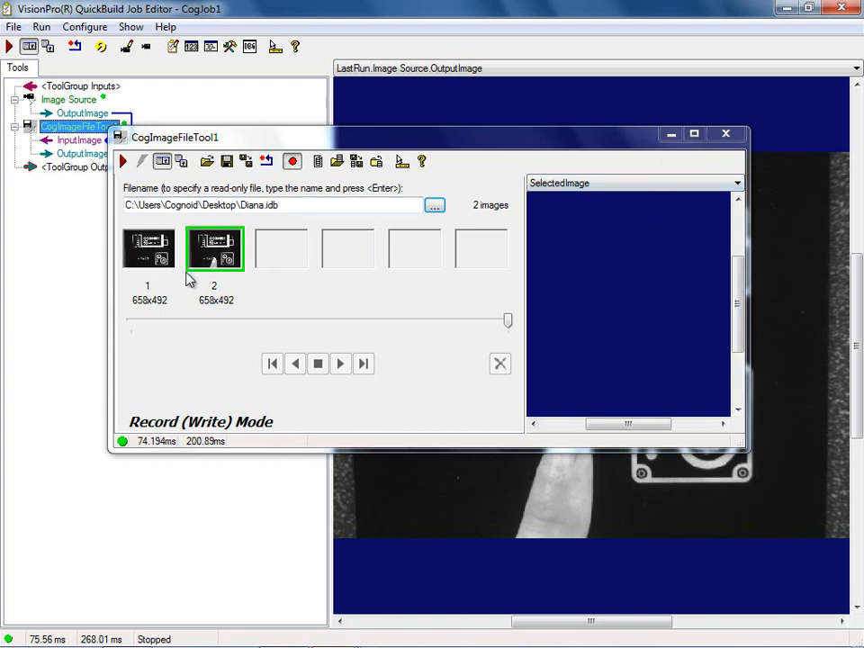
- Inspect recorded images 2 and 1 in the tool's display, and show LastRun.OutputImage there
left_click(219, 252)
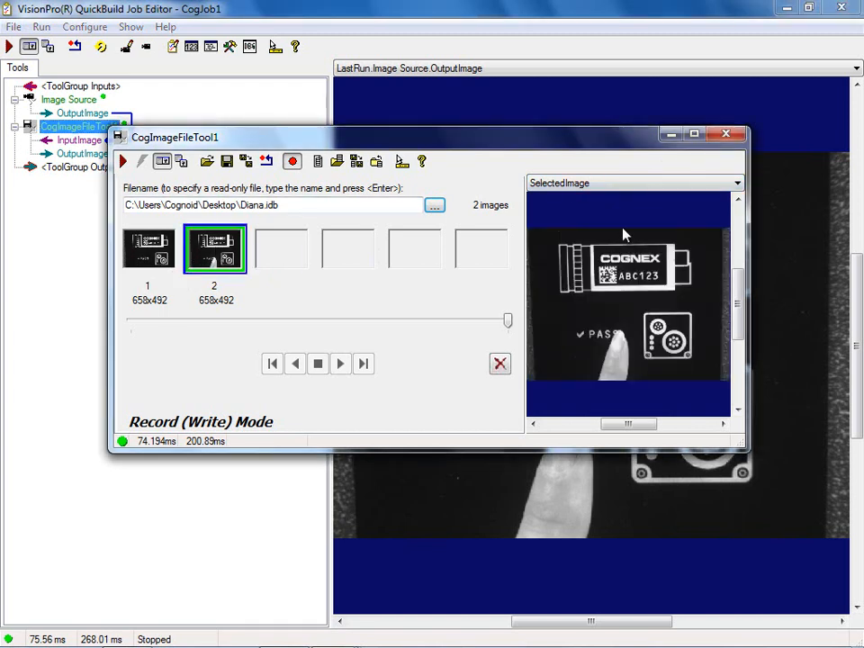
left_click(160, 254)
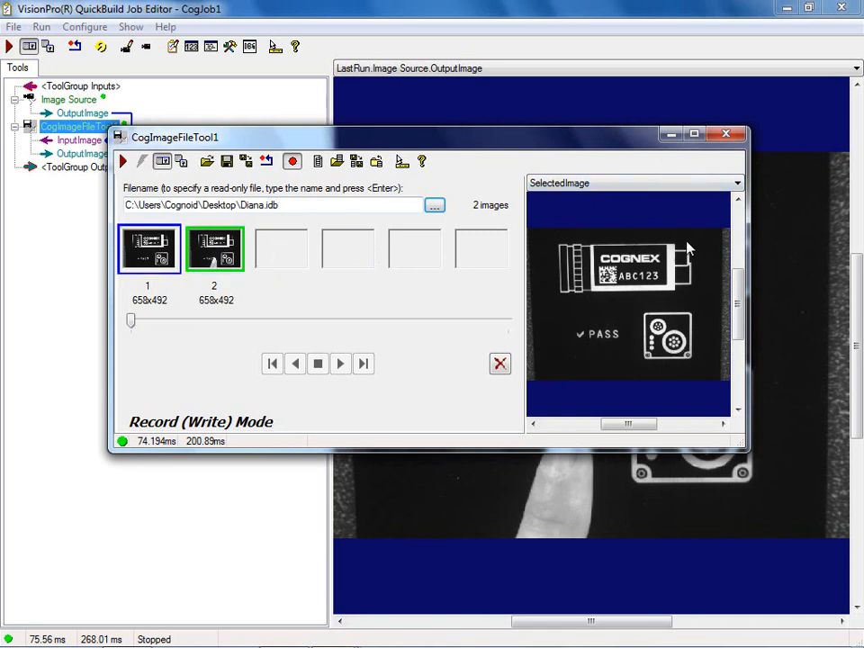
left_click(586, 184)
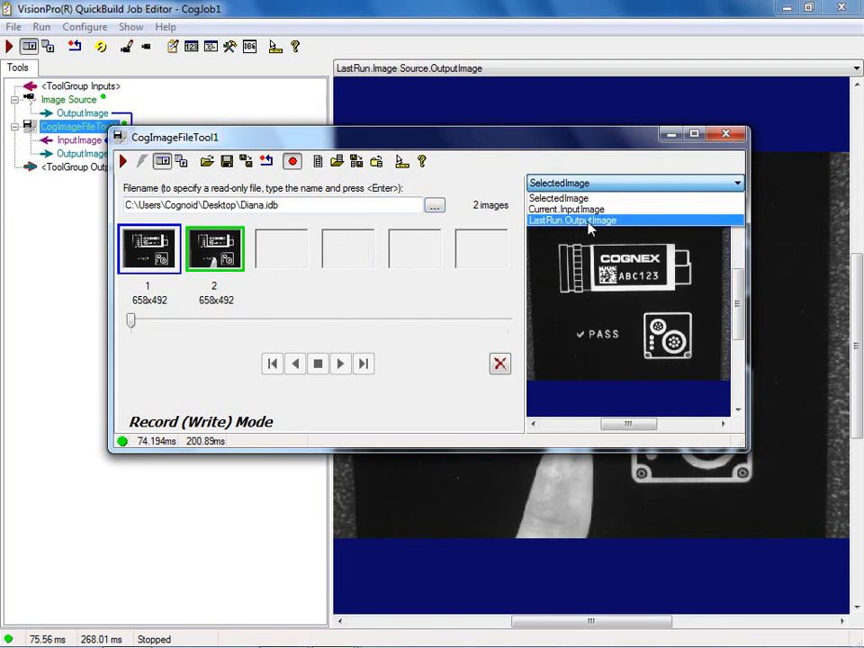
left_click(590, 220)
mouse_move(538, 644)
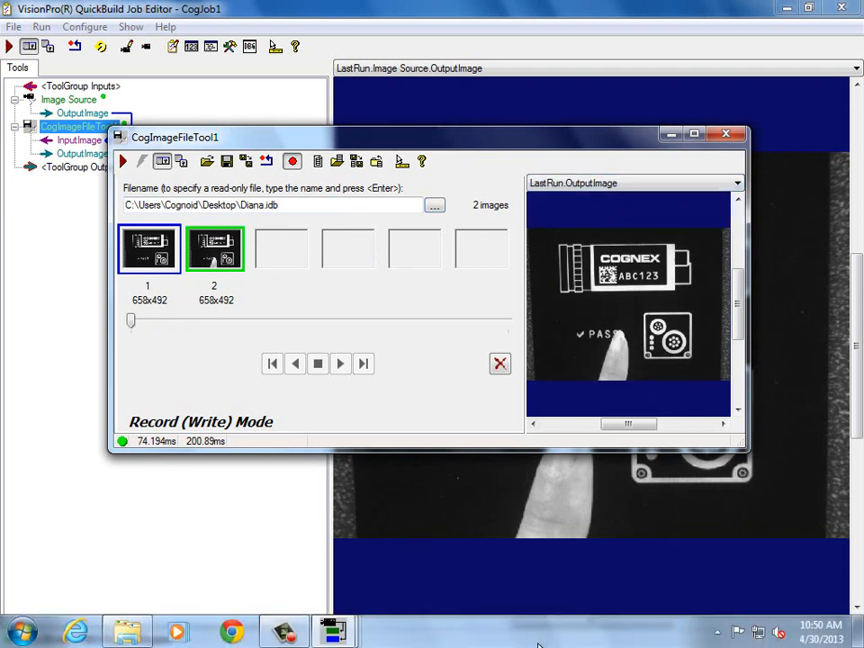
- Run the image file tool alone once and the whole job four times to record more images
left_click(123, 162)
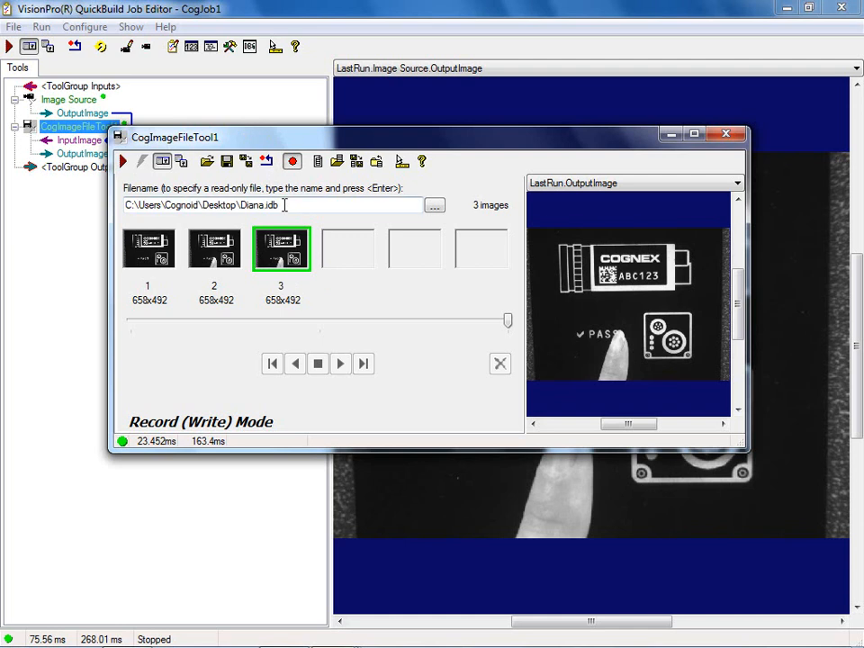
left_click(9, 49)
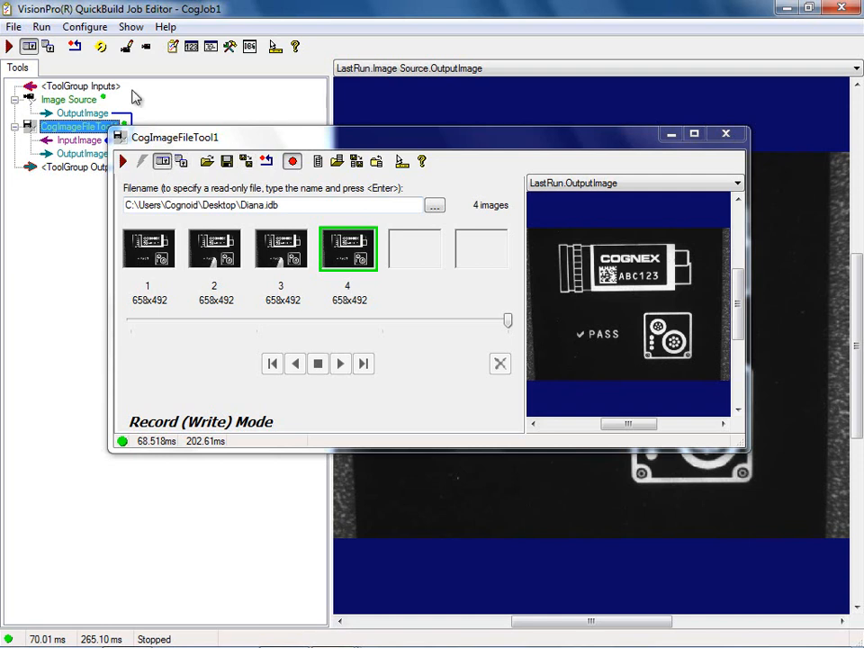
left_click(8, 46)
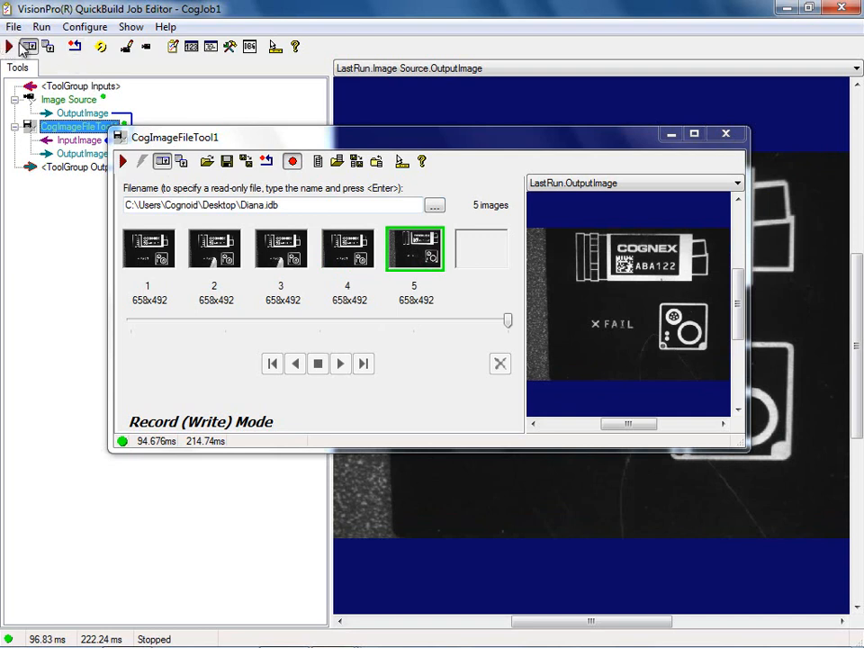
left_click(9, 46)
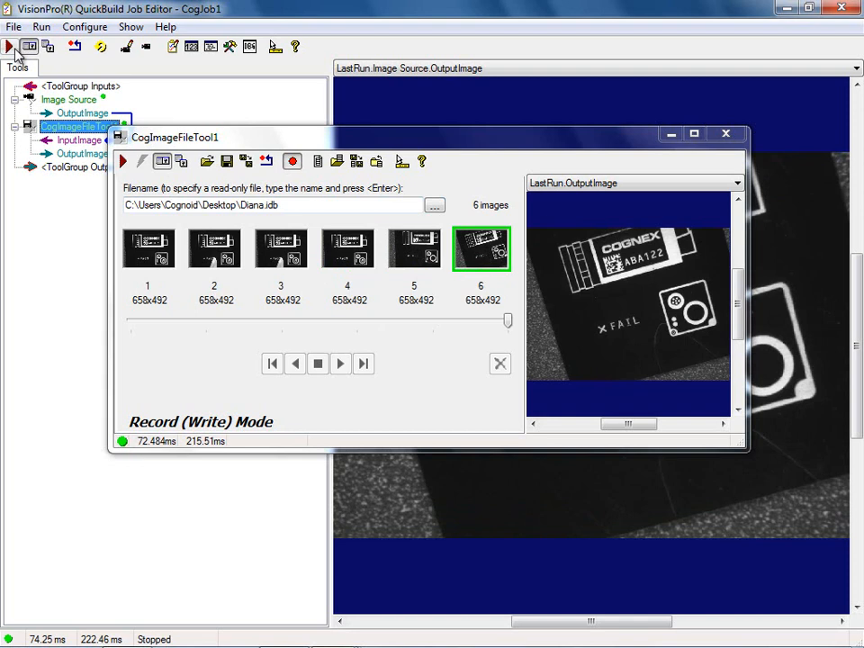
left_click(9, 46)
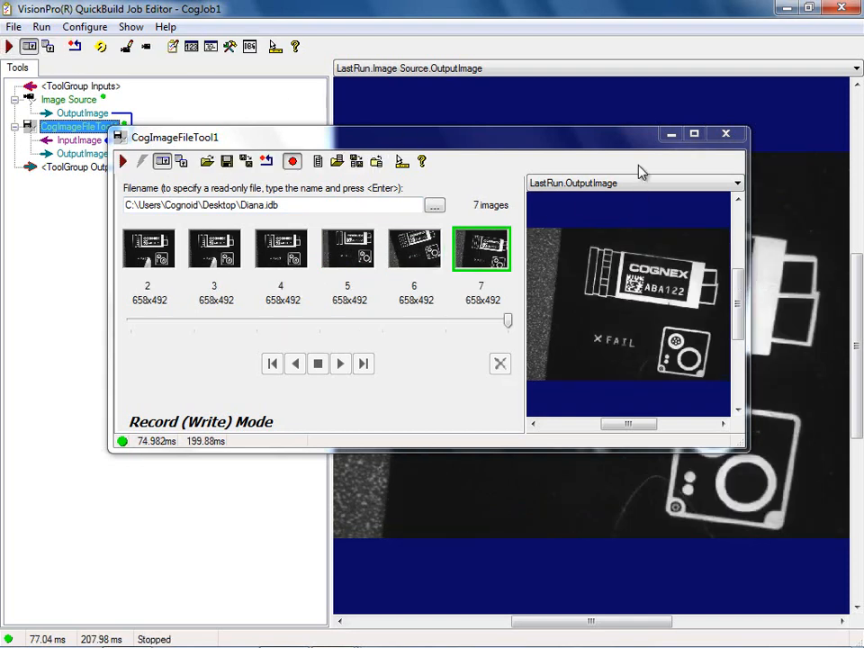
- Switch the image file tool from record to playback mode, and run the job once to read a recorded image
left_click(293, 162)
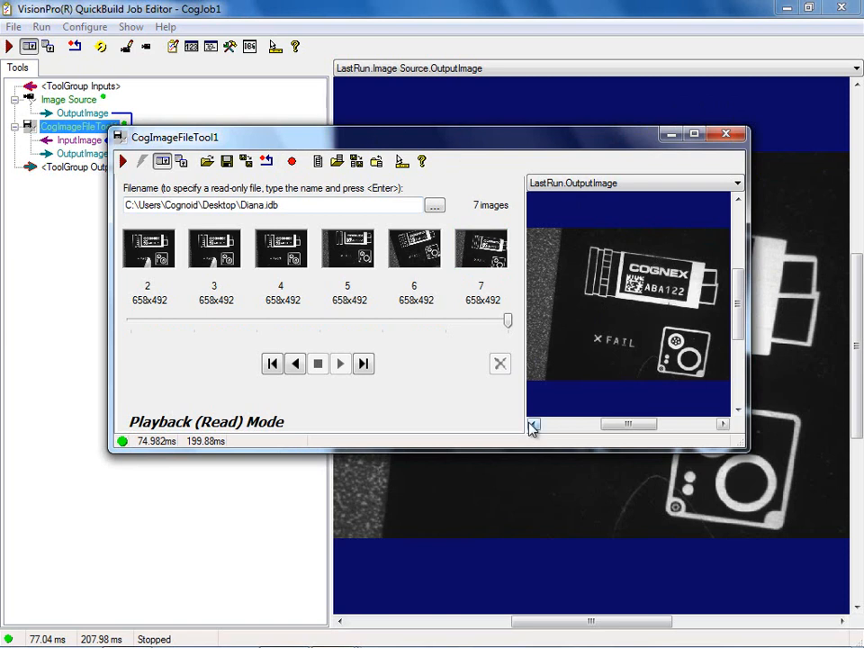
left_click(9, 45)
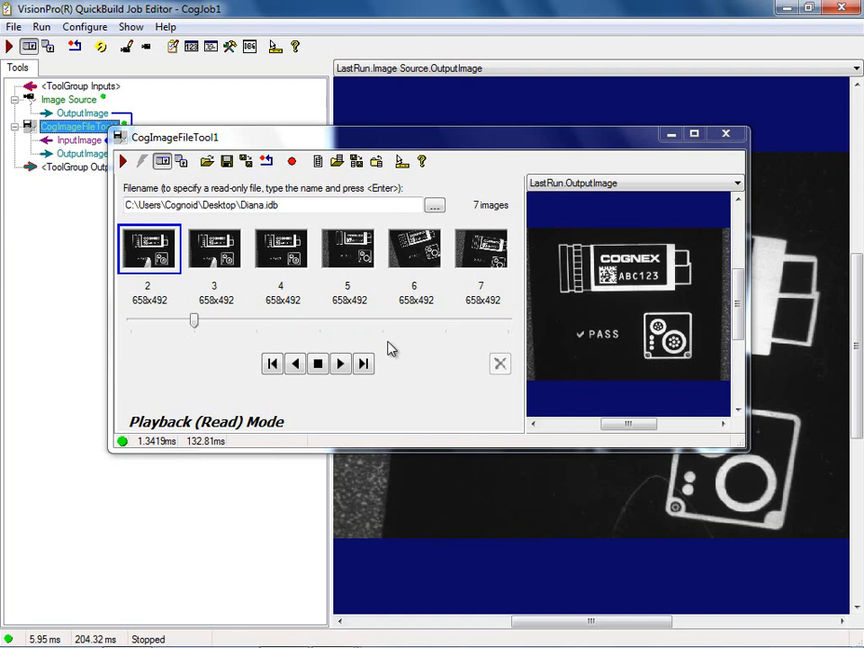
- Close and reopen the Diana image database from the Desktop in the image file tool, and switch the tool to record mode
left_click(377, 162)
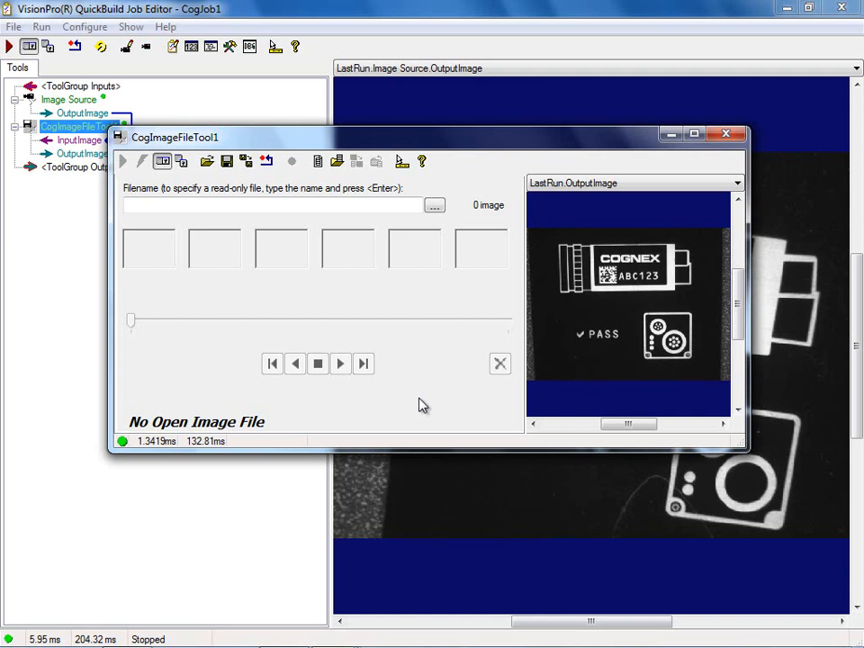
left_click(337, 162)
left_click(556, 312)
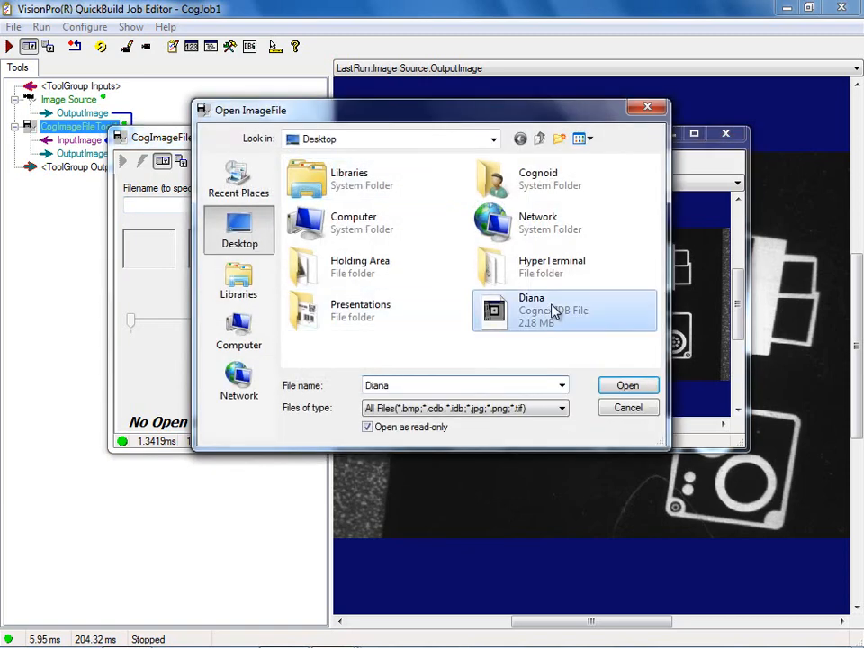
left_click(636, 387)
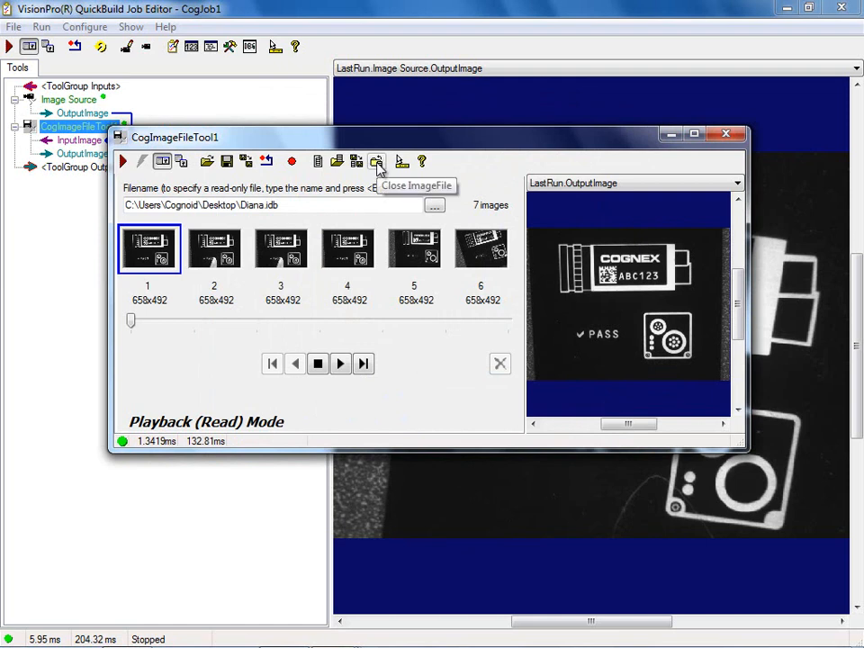
left_click(293, 162)
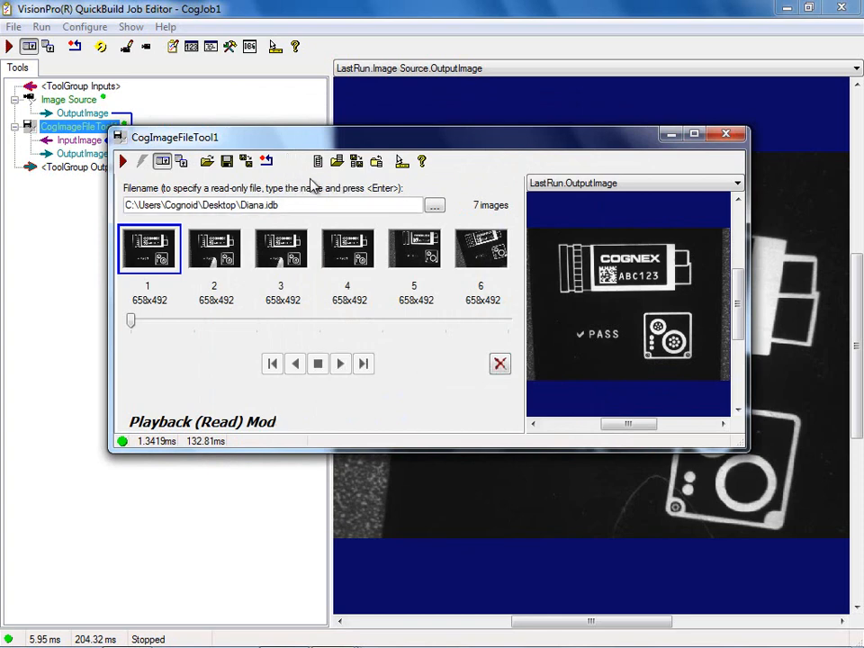
- Set the job's Image Source to an image database and choose the Diana IDB file on the Desktop
double_click(69, 101)
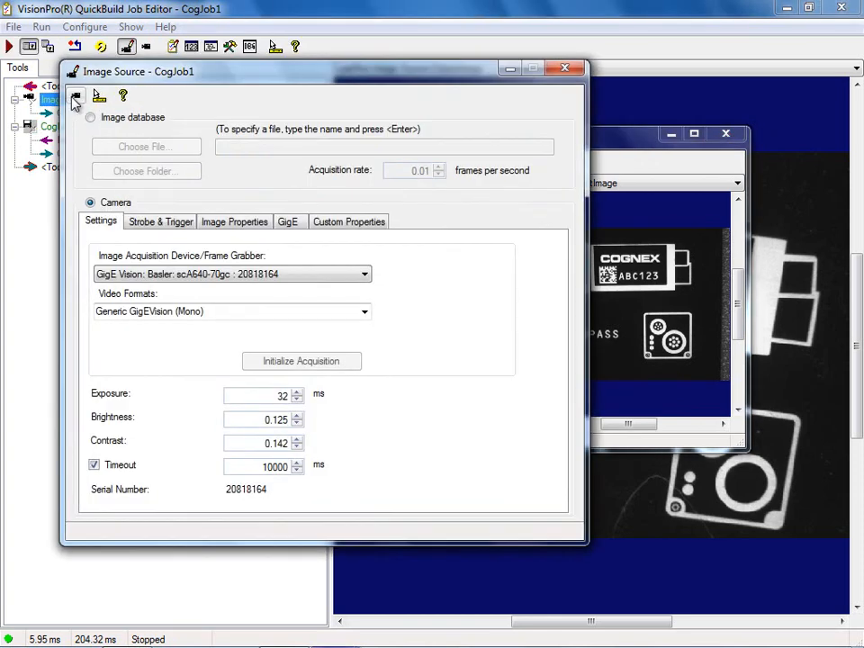
left_click(93, 118)
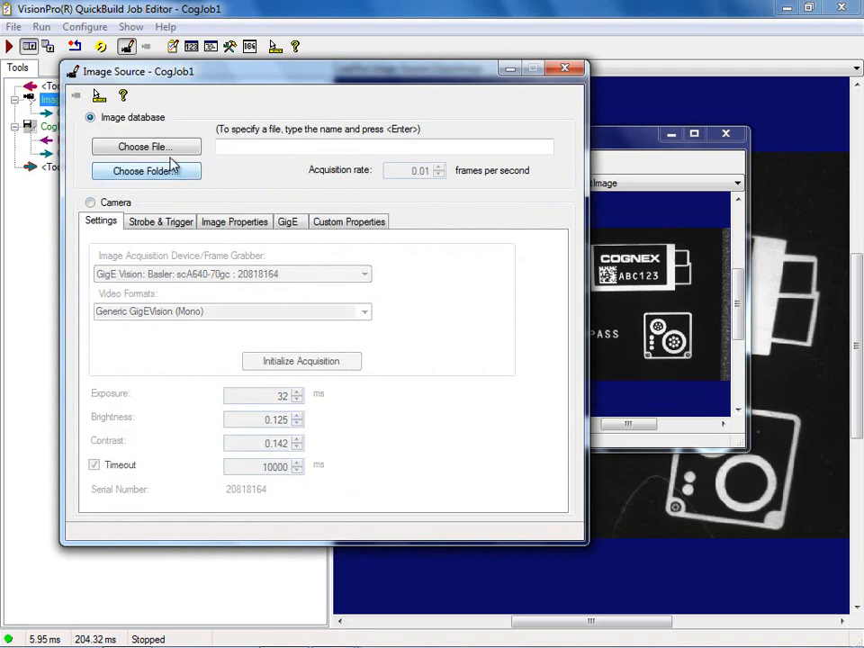
left_click(170, 151)
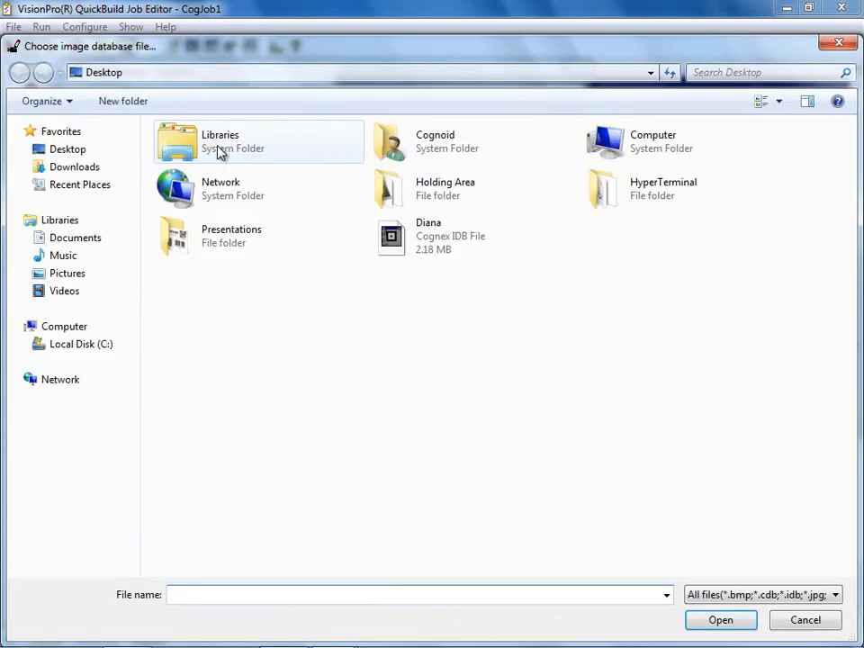
left_click(438, 235)
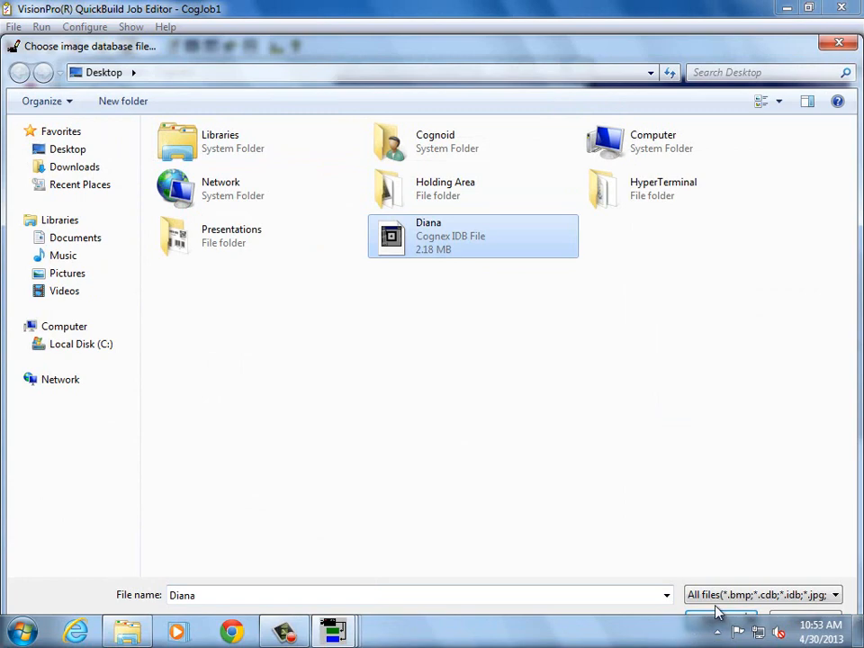
left_click(715, 620)
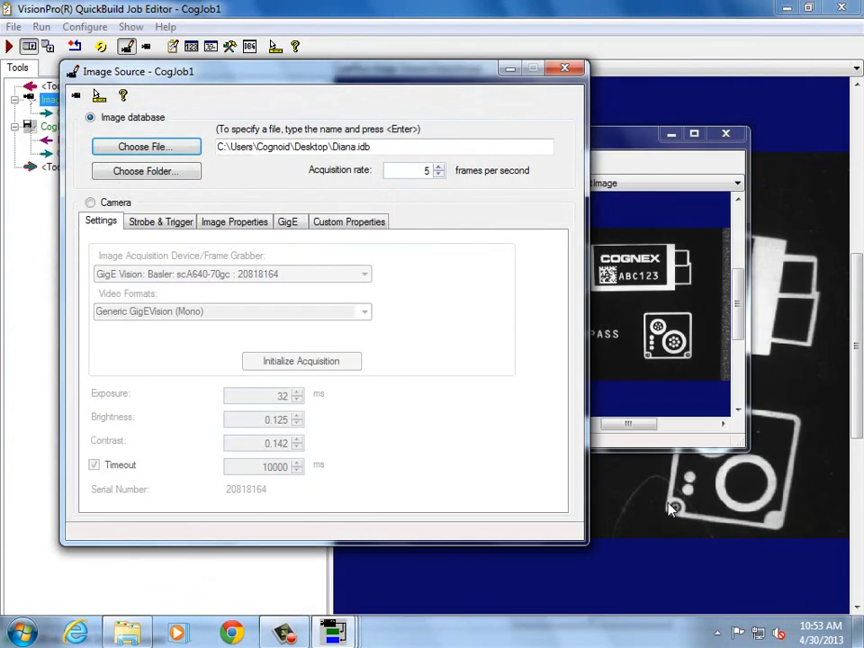
- Play the database images in an enlarged live display, and close the display
left_click(76, 98)
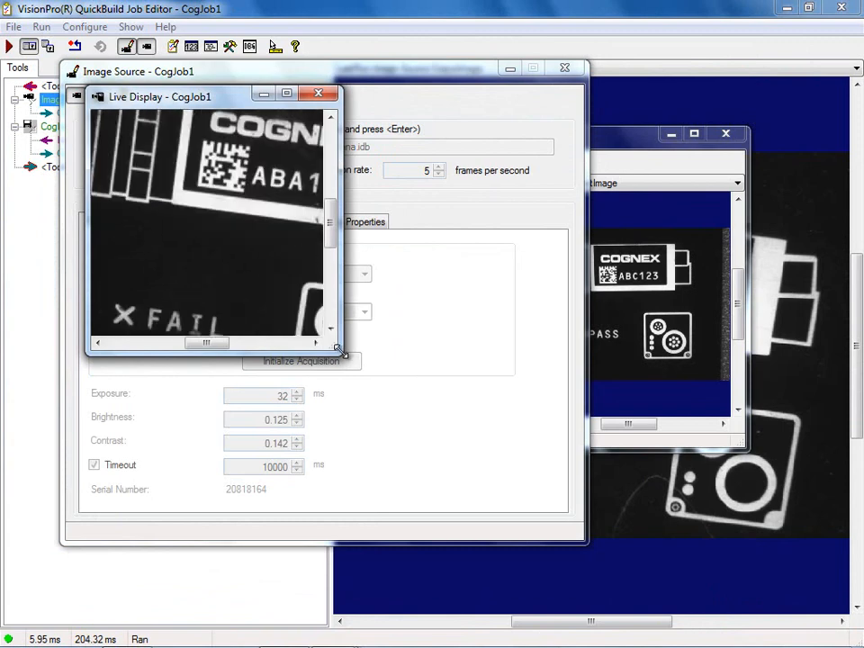
left_click_drag(341, 350, 814, 559)
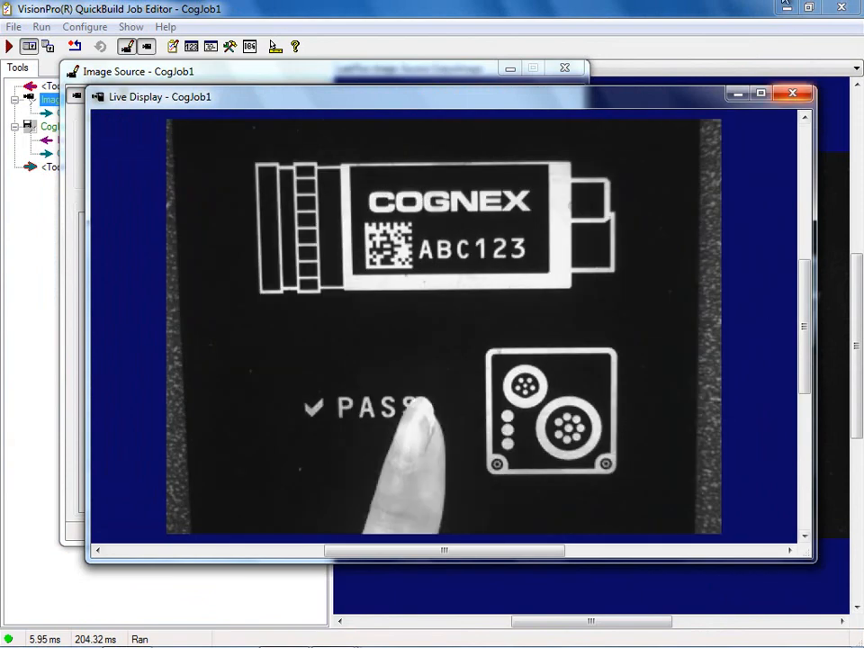
left_click(794, 94)
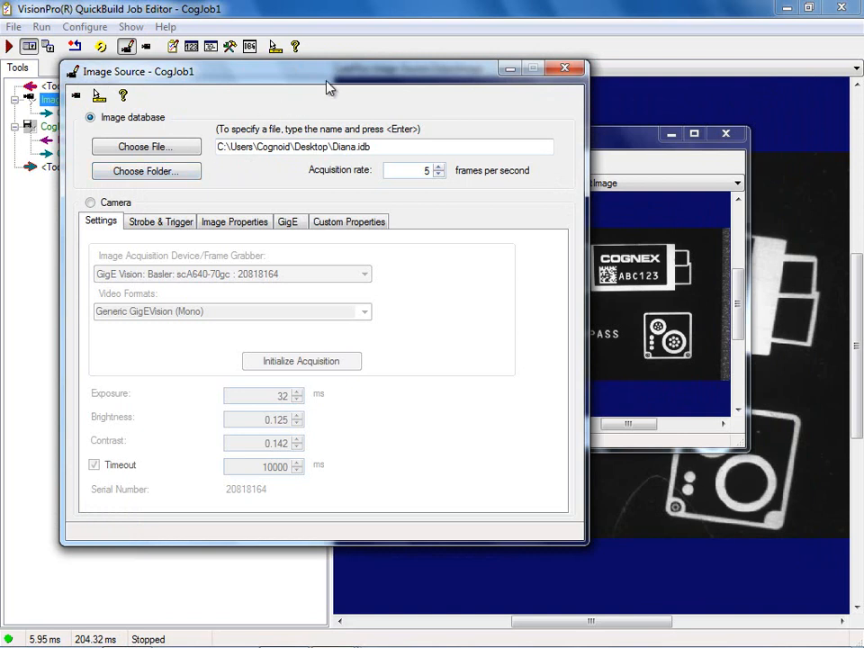
- Switch the Image Source back to Camera, check the camera's live image full screen, and close the Image Source window
left_click(91, 203)
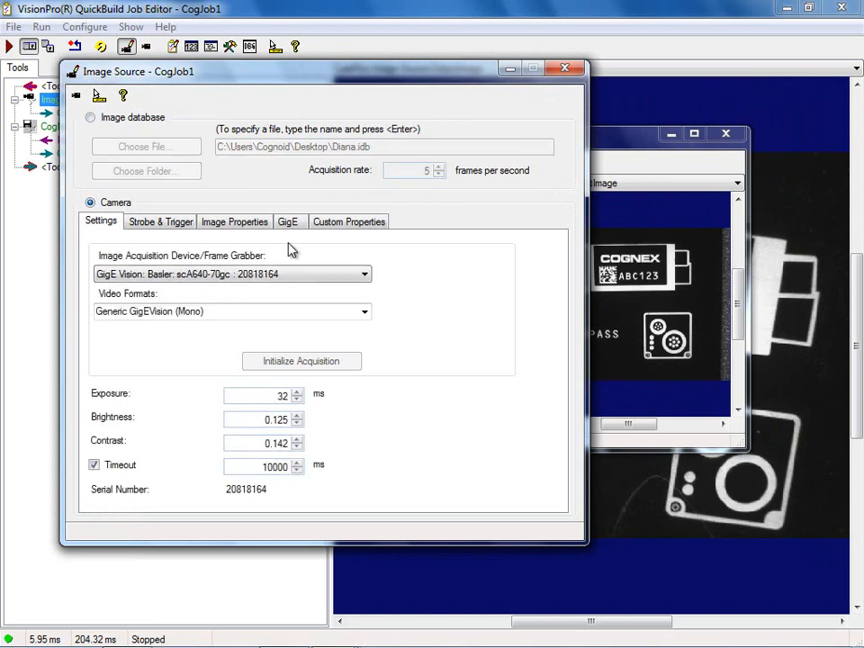
left_click(76, 95)
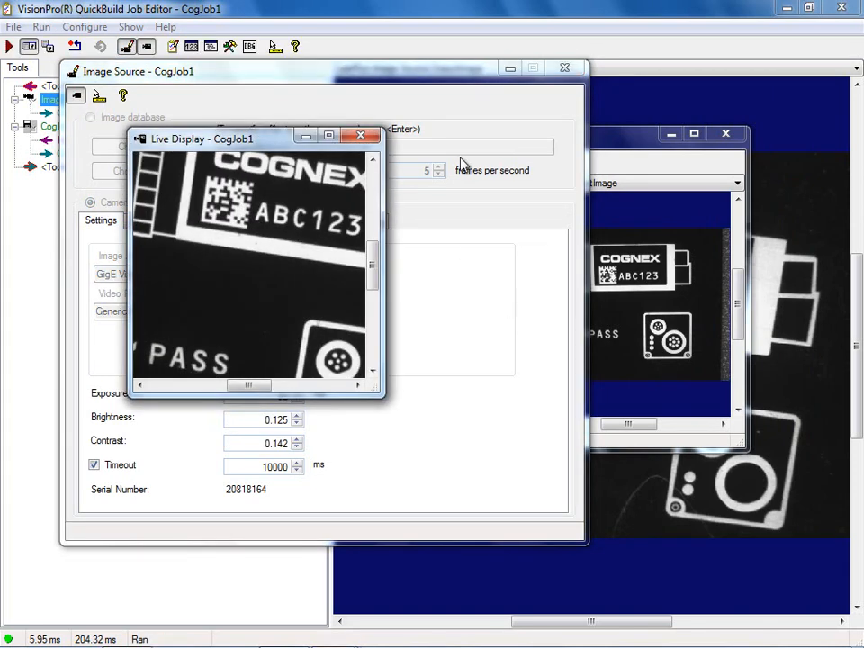
left_click(329, 136)
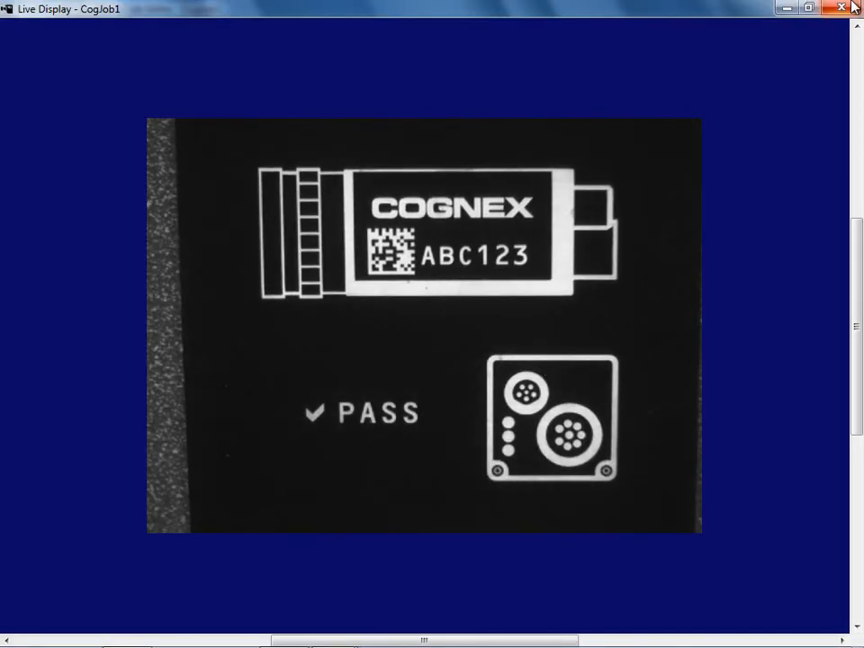
left_click(809, 7)
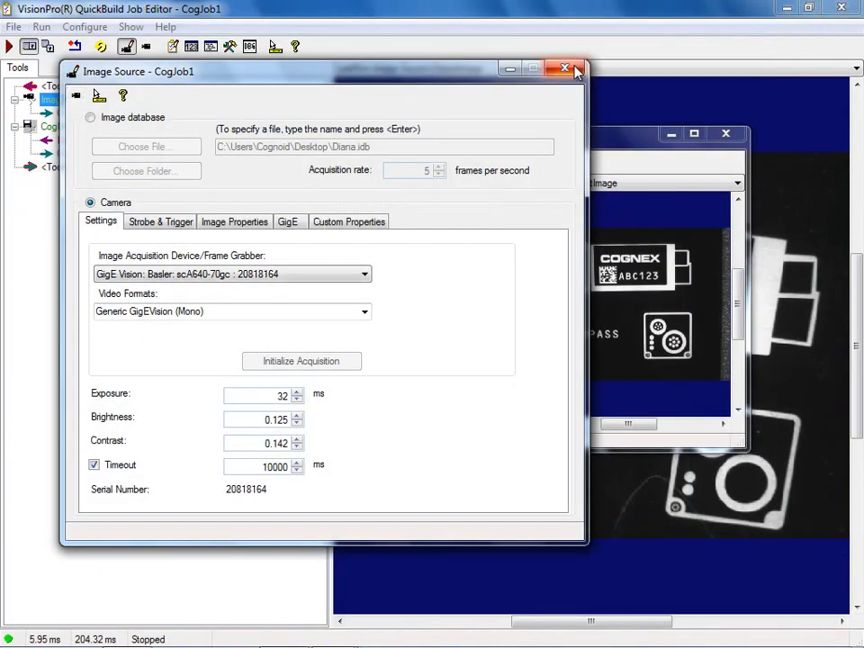
left_click(565, 68)
- Close the image file tool's window and delete CogImageFileTool1 from the job
left_click(725, 133)
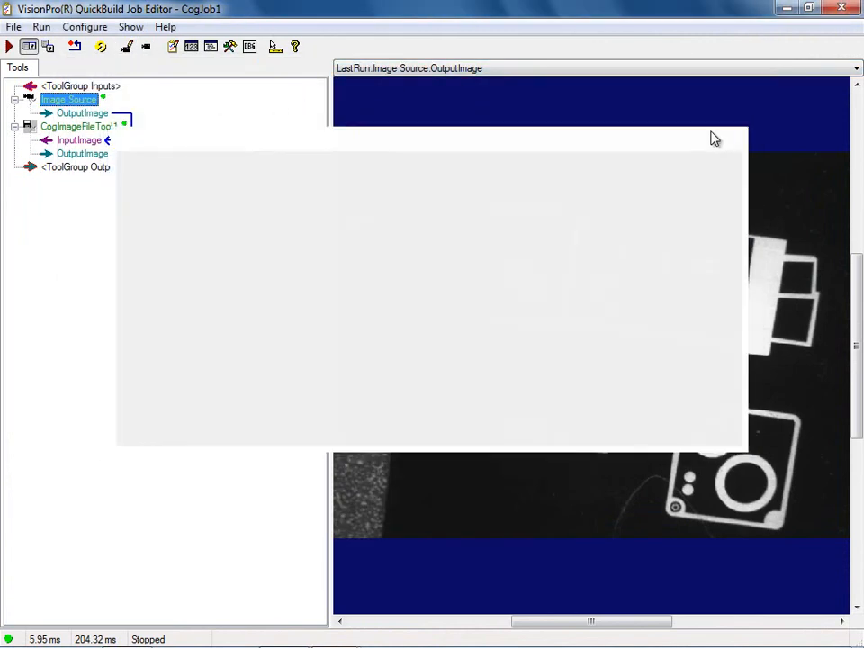
left_click(74, 128)
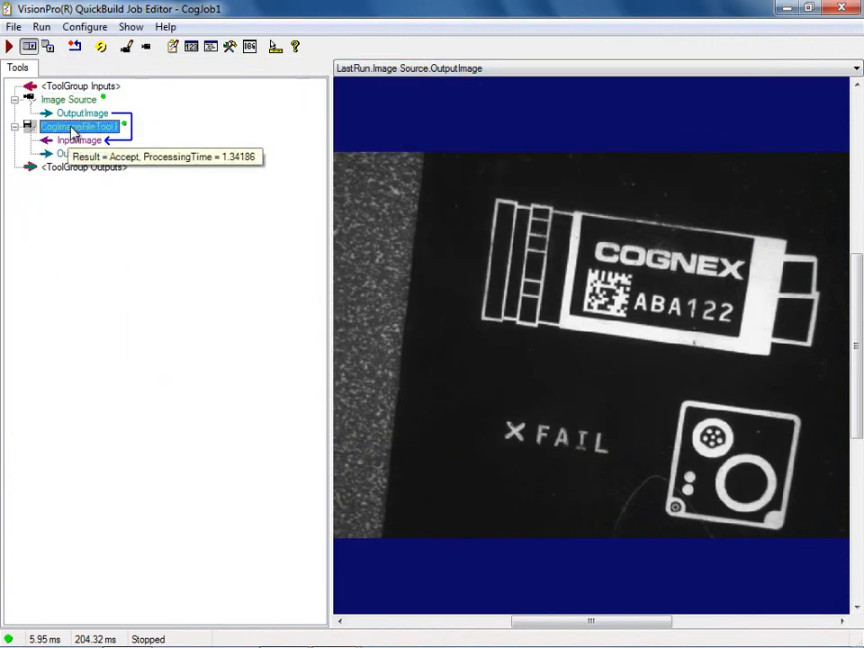
right_click(74, 129)
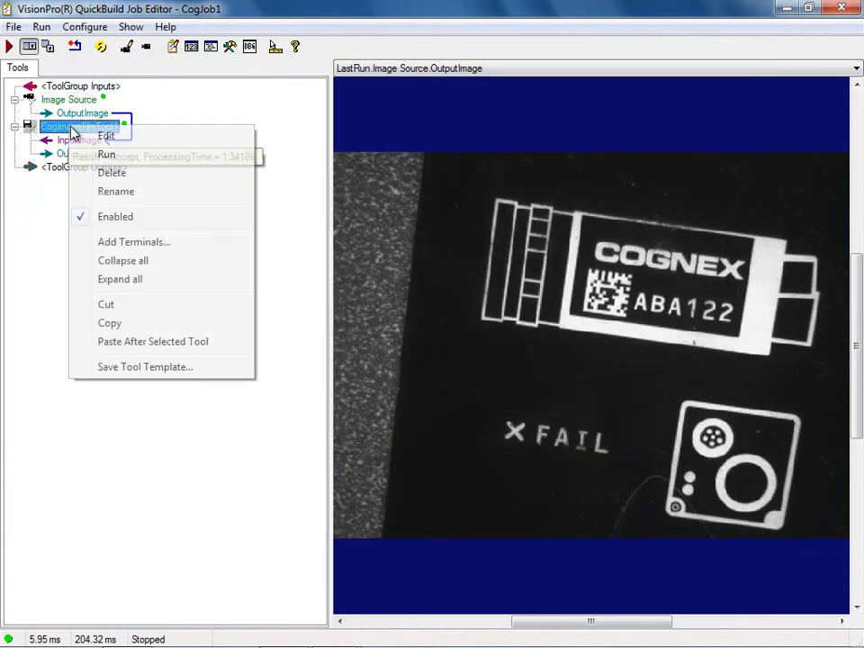
left_click(111, 172)
left_click(390, 385)
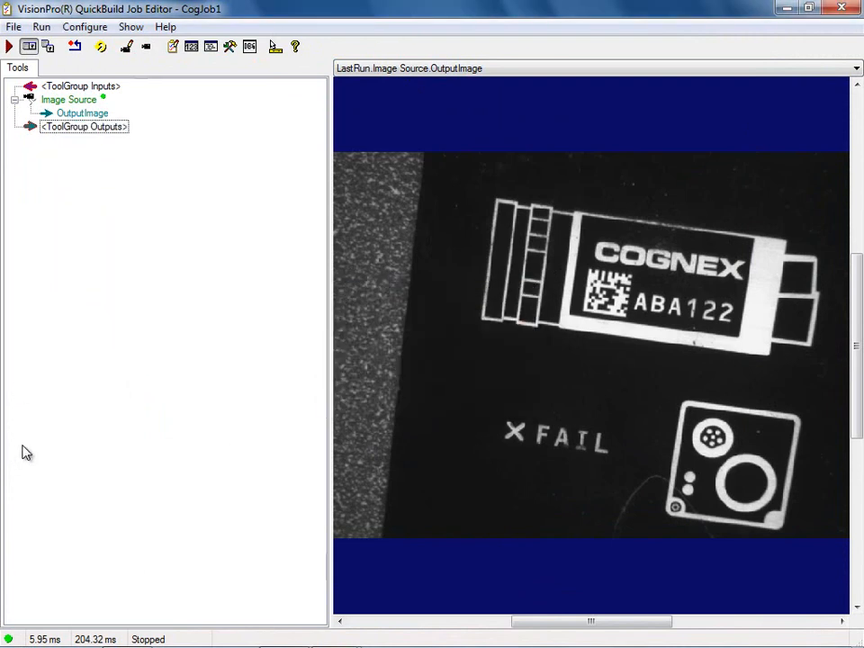